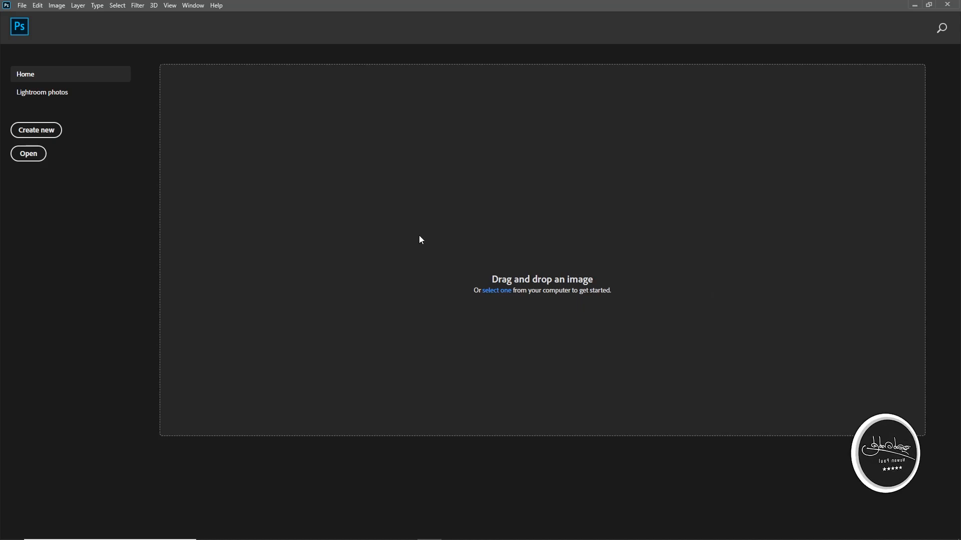
# Step: Create a new document named My Thumbnail, 1280 by 720 pixels at 72 pixels/inch
pyautogui.click(22, 5)
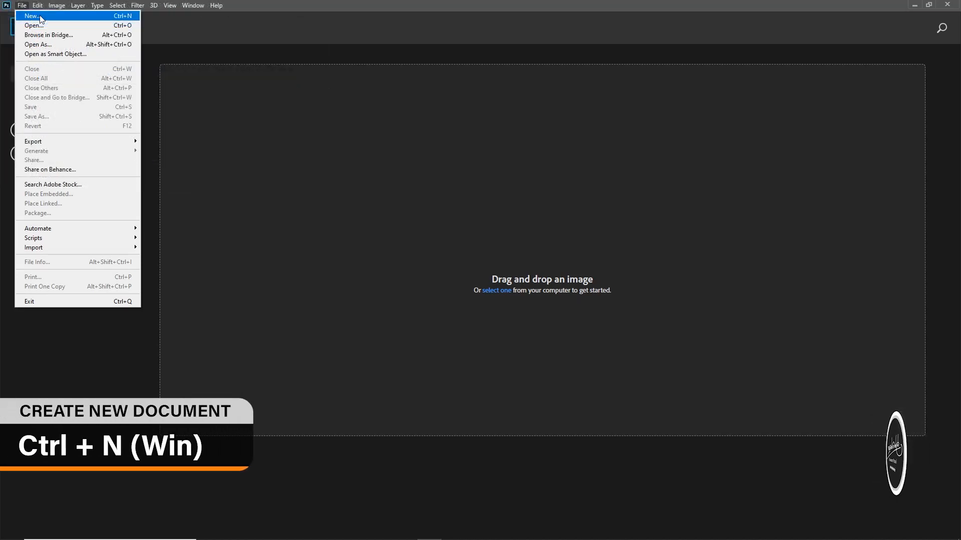
pyautogui.click(41, 17)
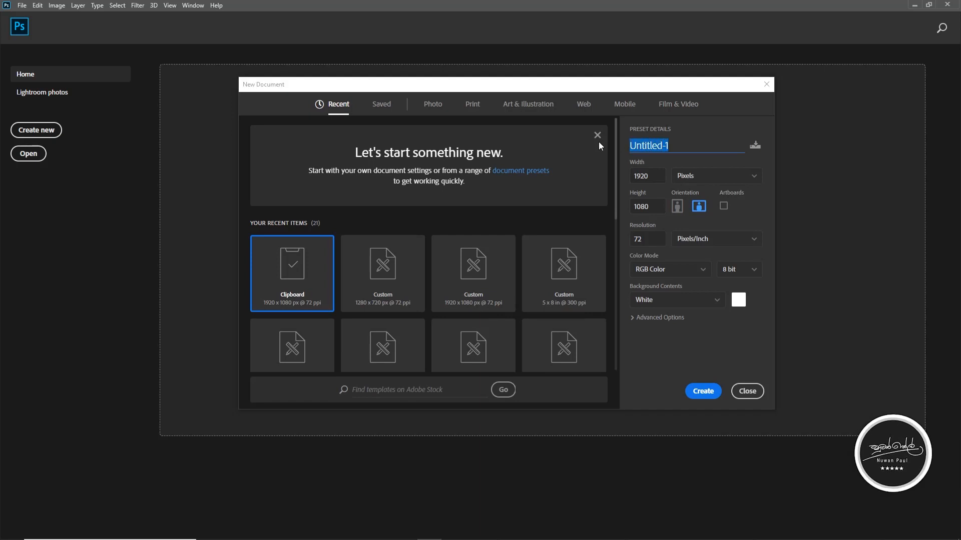
pyautogui.write('My ')
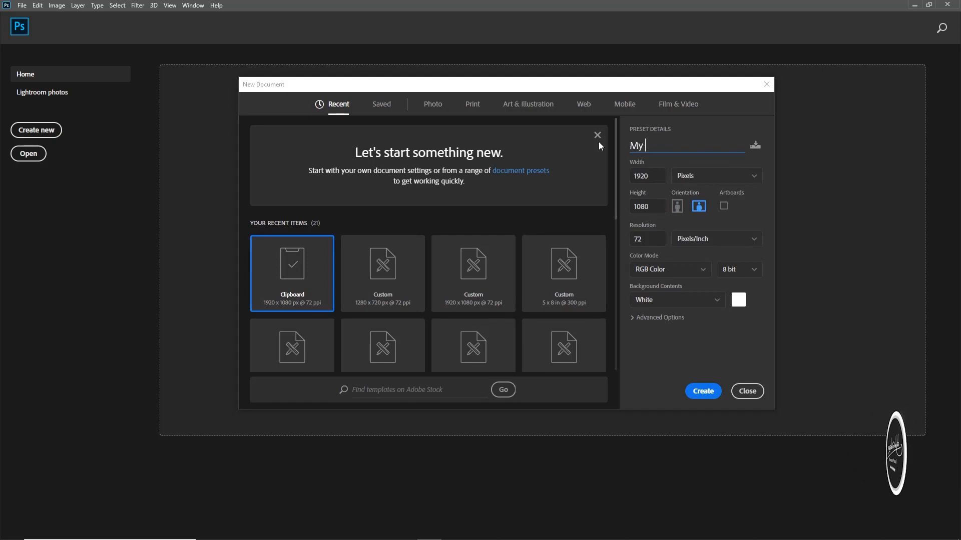
pyautogui.write('Thumbnail')
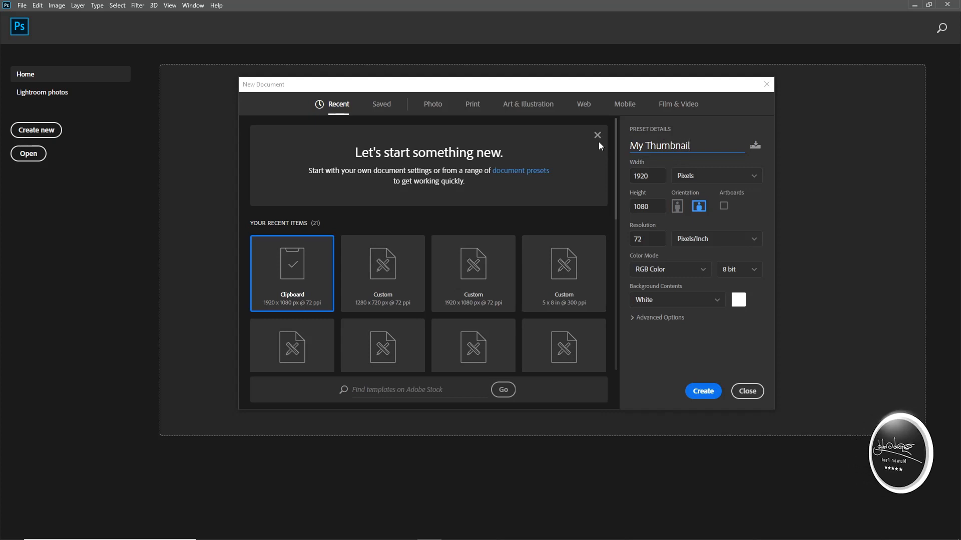
pyautogui.press('Tab')
pyautogui.write('1280')
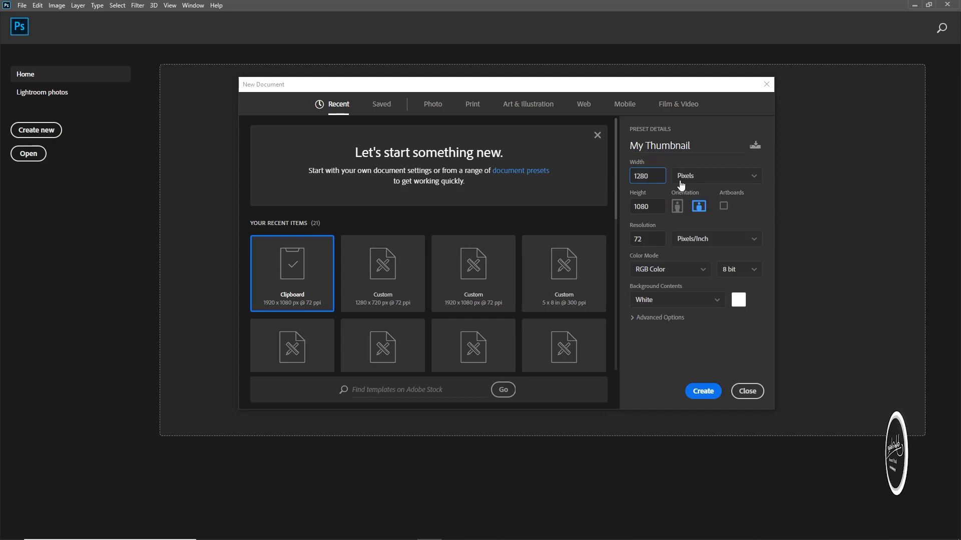
pyautogui.click(631, 211)
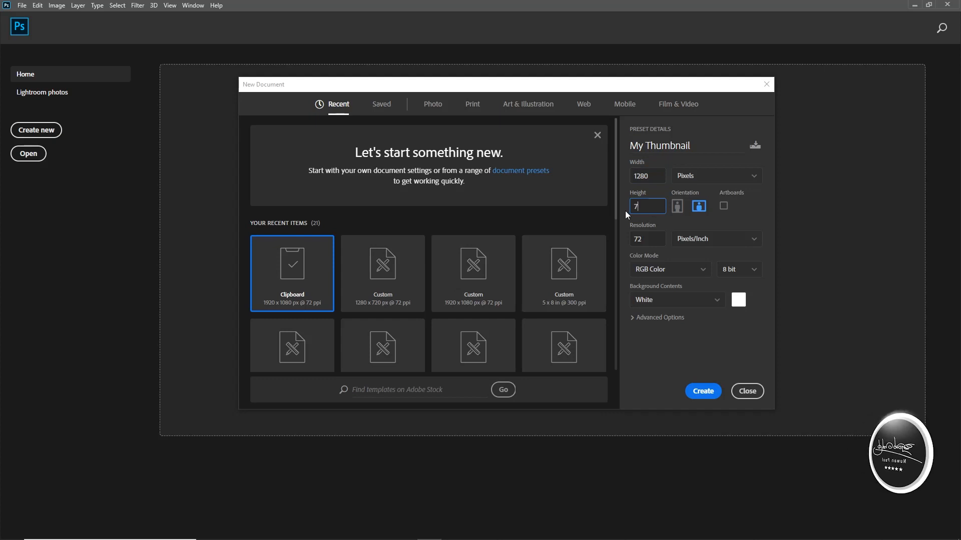
pyautogui.write('720')
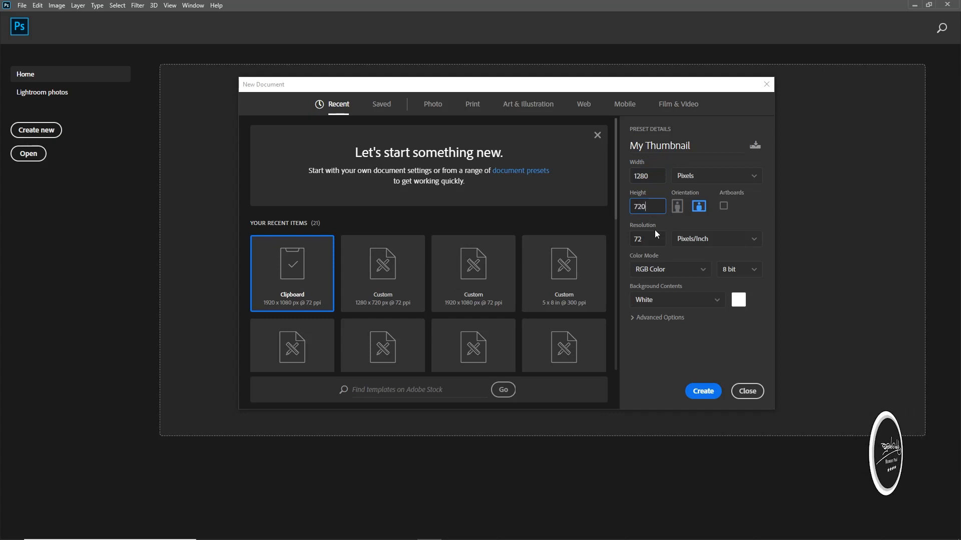
pyautogui.click(655, 238)
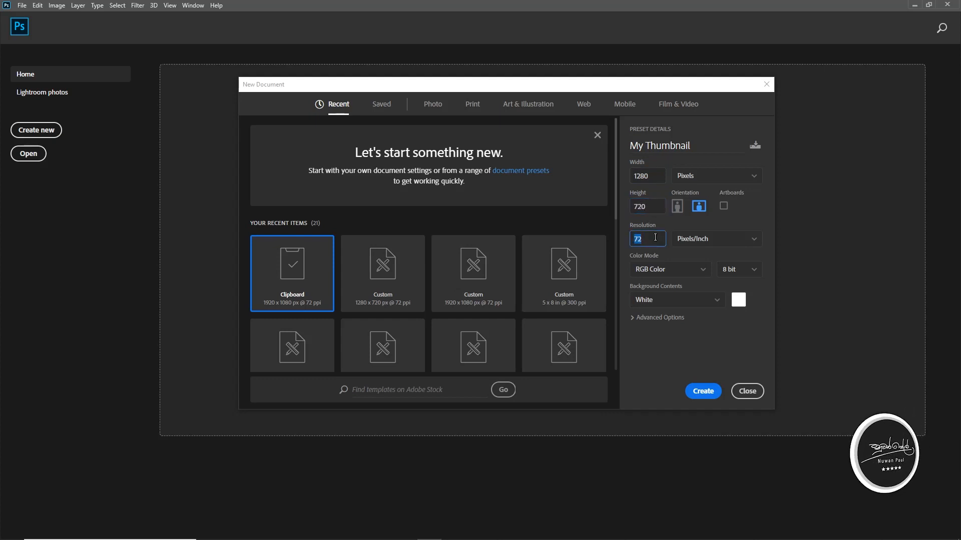
pyautogui.click(707, 396)
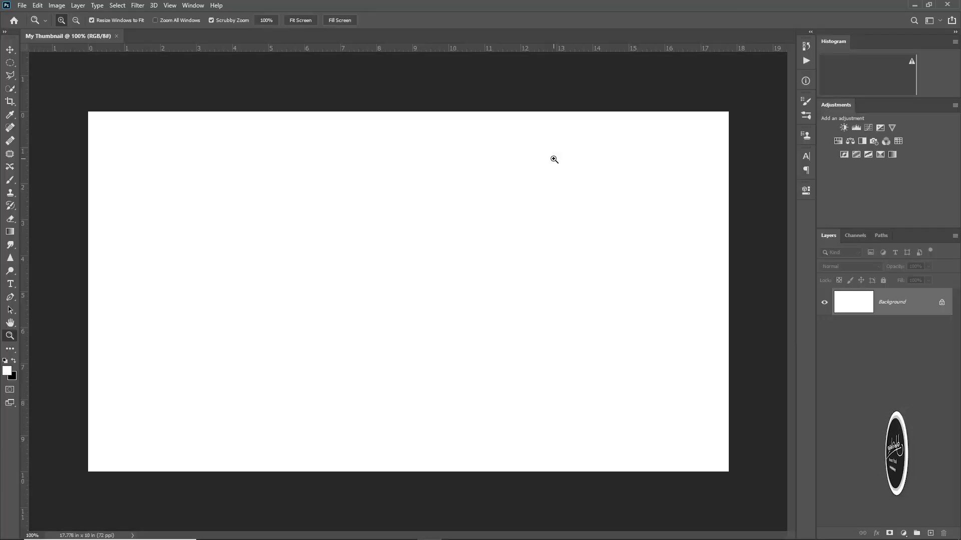
# Step: Set the area around the canvas to the custom colour white (#ffffff)
pyautogui.moveTo(516, 227); pyautogui.dragTo(505, 219)
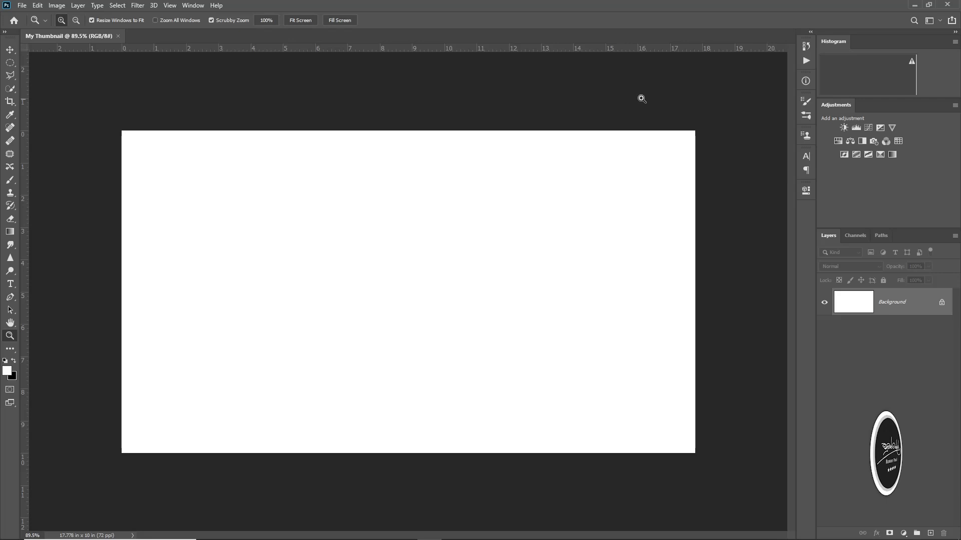
pyautogui.rightClick(720, 87)
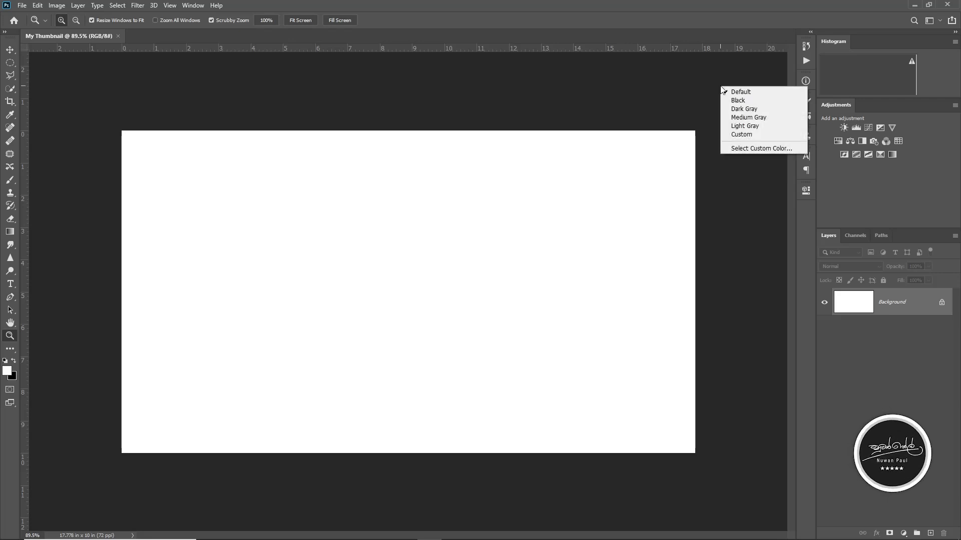
pyautogui.click(762, 148)
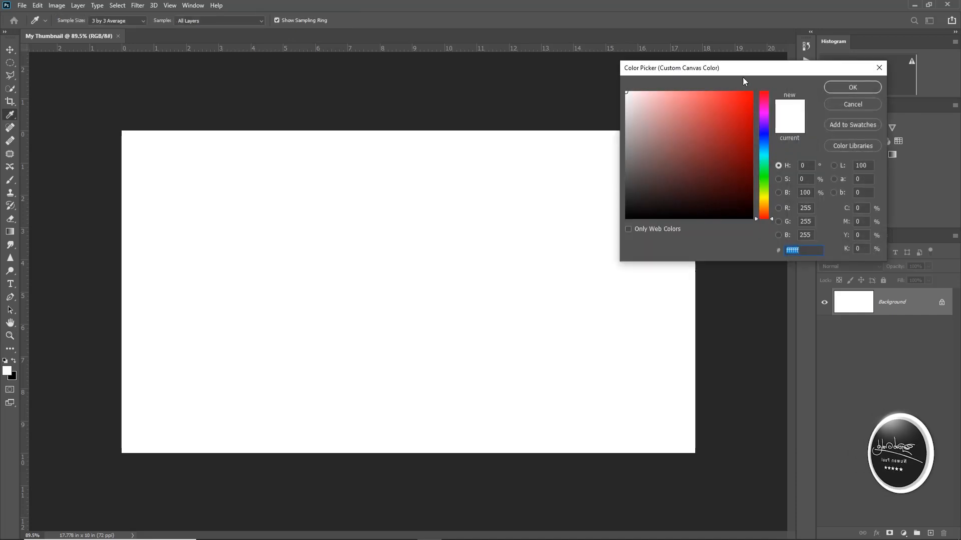
pyautogui.moveTo(746, 73); pyautogui.dragTo(636, 88)
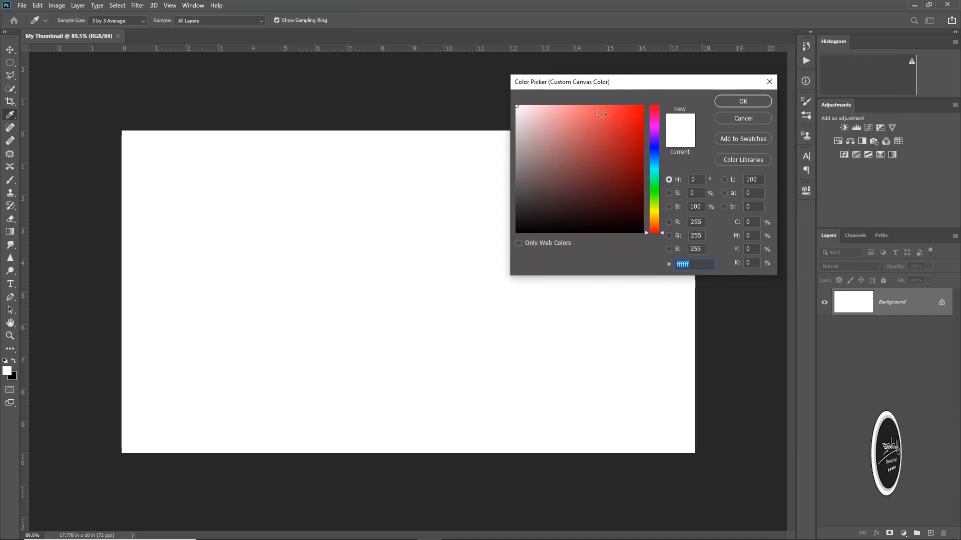
pyautogui.moveTo(532, 129); pyautogui.dragTo(506, 97)
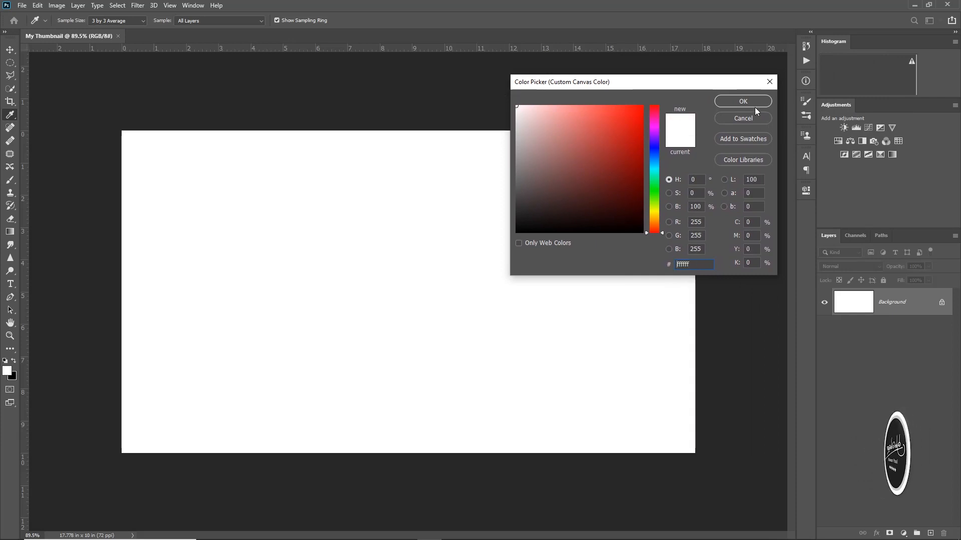
pyautogui.click(742, 101)
pyautogui.press('z')
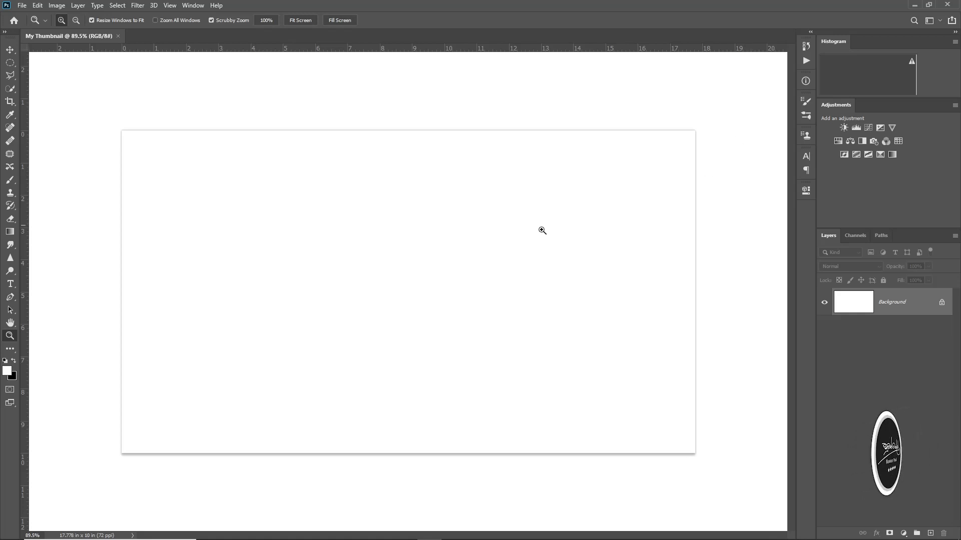
# Step: Fill the Background layer with the custom dark teal colour #073d3b at normal mode and 100% opacity
pyautogui.moveTo(449, 230); pyautogui.dragTo(440, 224)
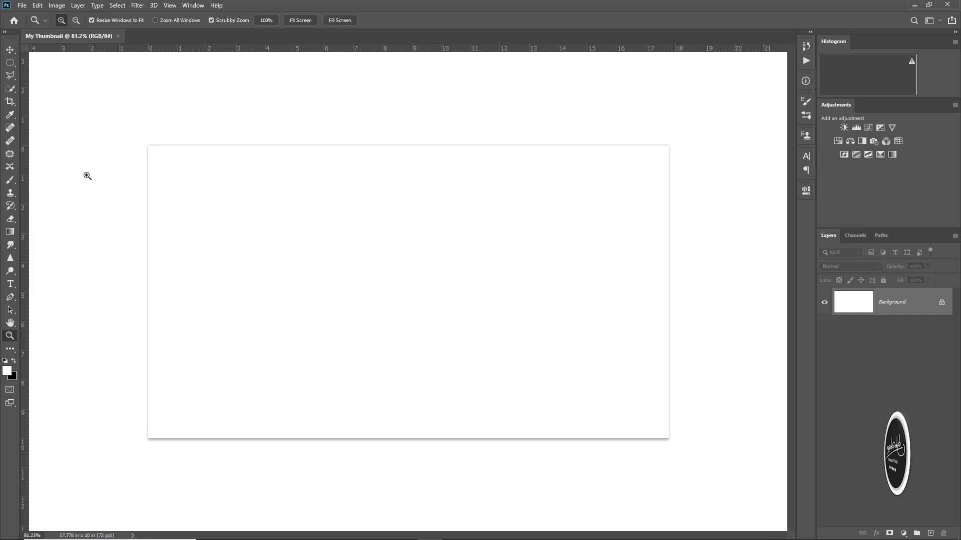
pyautogui.click(56, 6)
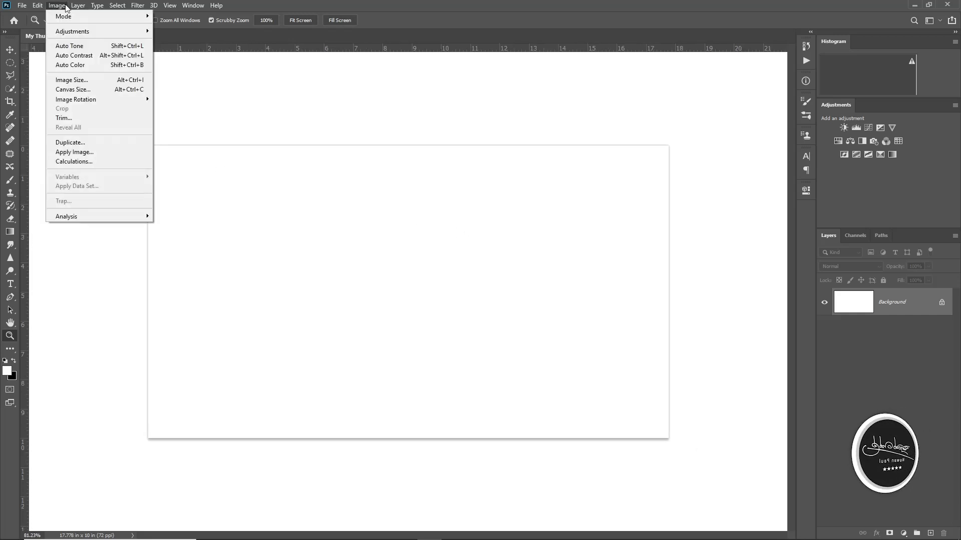
pyautogui.moveTo(78, 7)
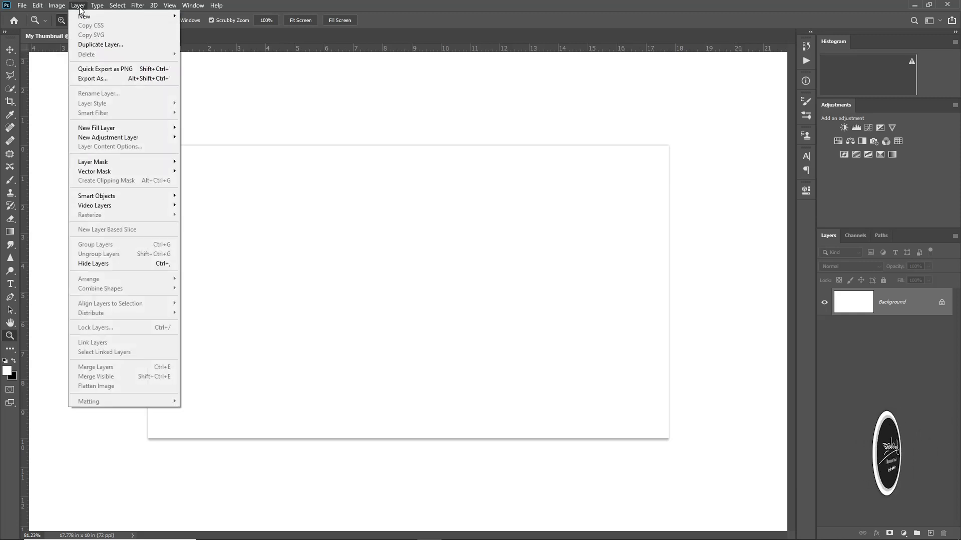
pyautogui.moveTo(44, 7)
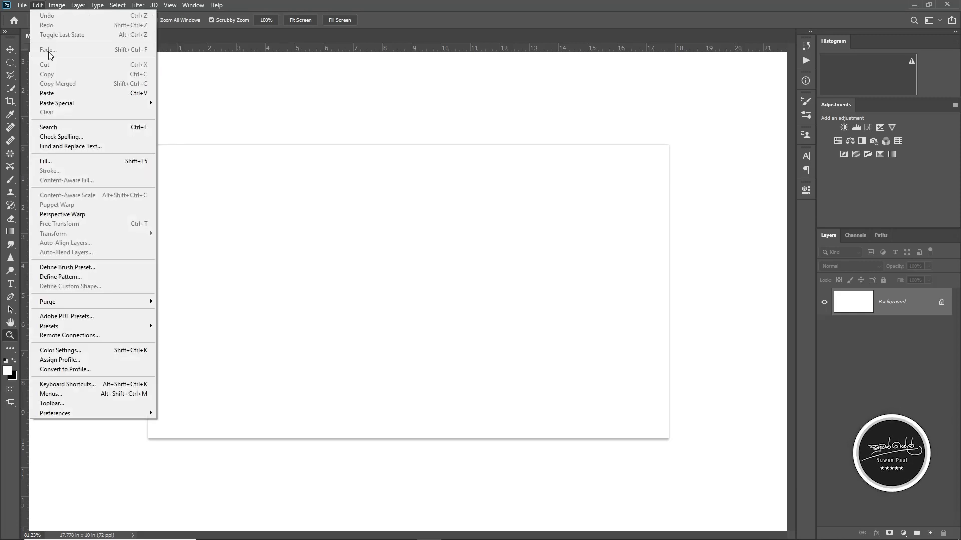
pyautogui.click(62, 163)
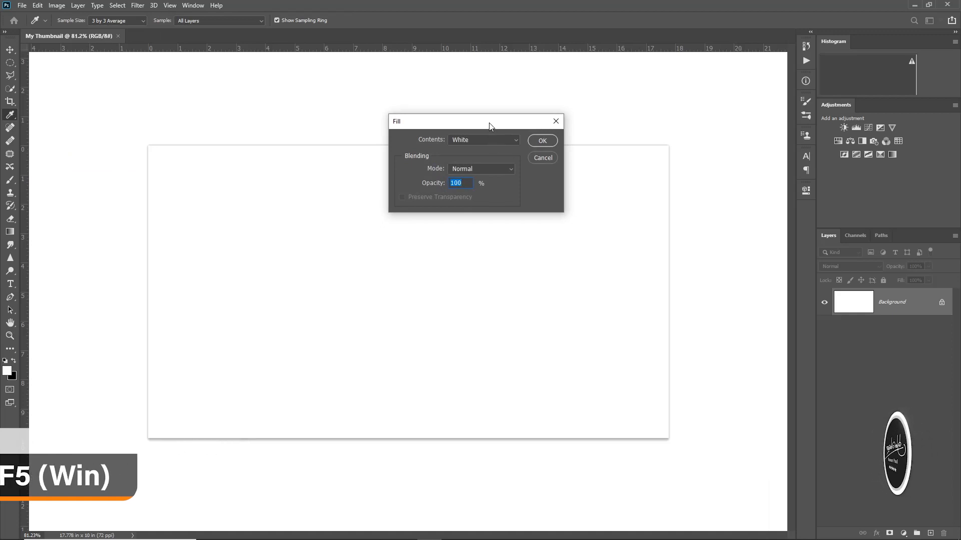
pyautogui.moveTo(490, 129); pyautogui.dragTo(477, 215)
pyautogui.click(496, 230)
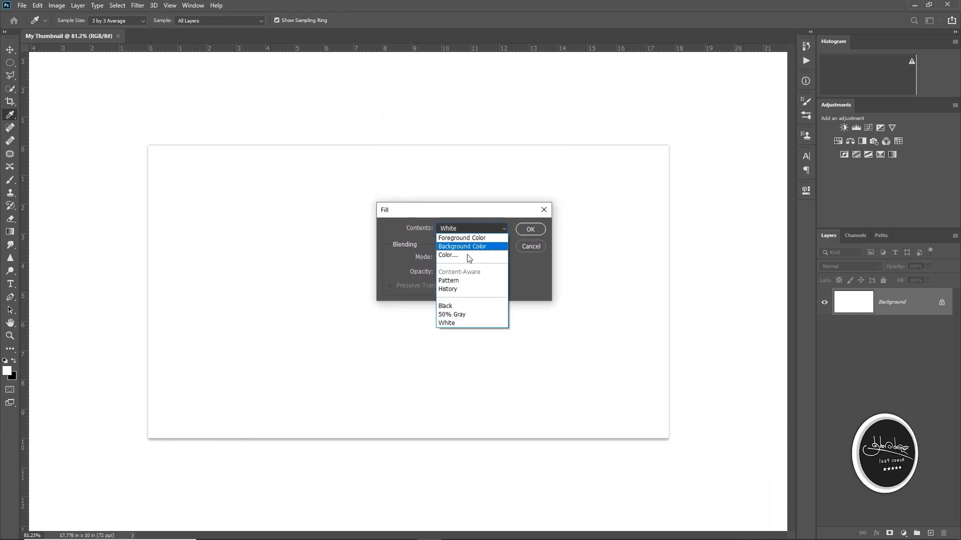
pyautogui.click(463, 259)
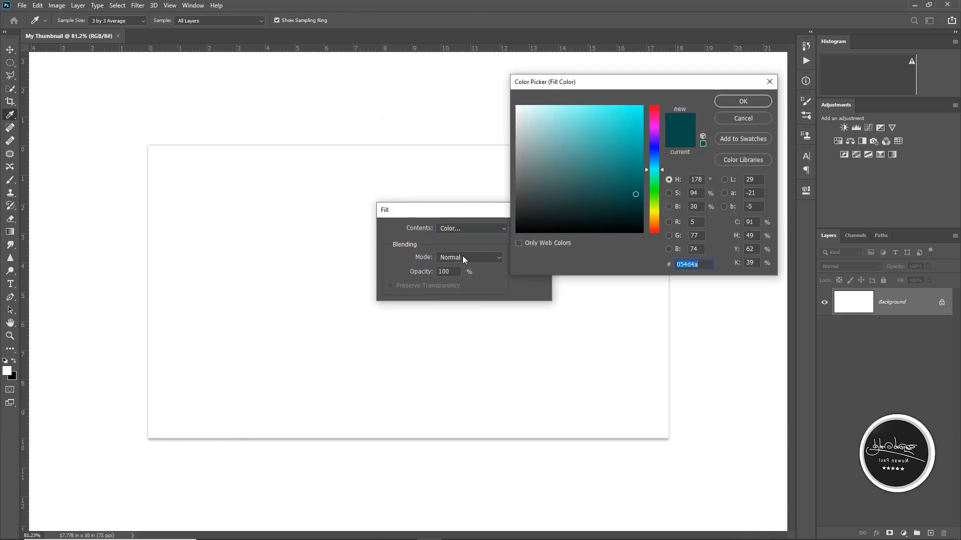
pyautogui.click(634, 199)
pyautogui.moveTo(634, 199); pyautogui.dragTo(629, 203)
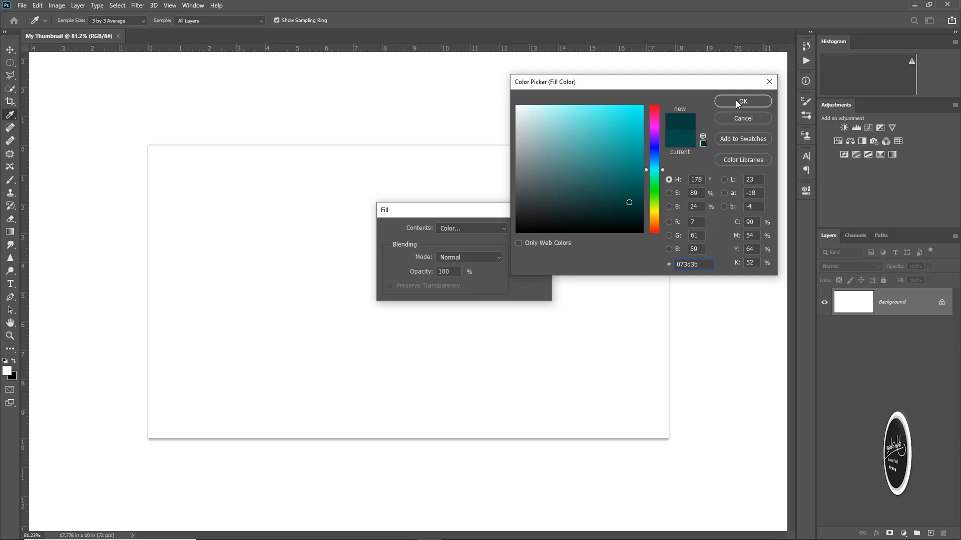
pyautogui.click(736, 101)
pyautogui.click(523, 229)
pyautogui.press('z')
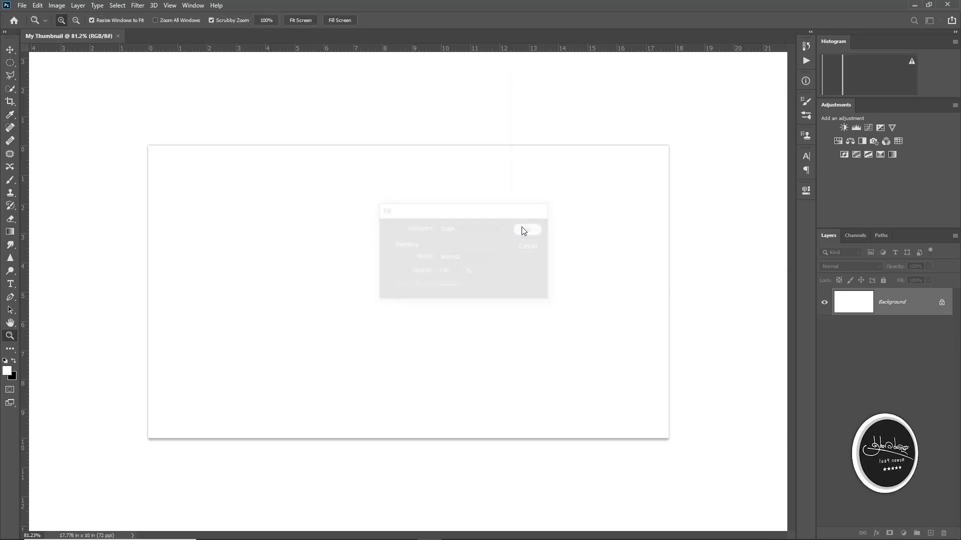
# Step: Add the text YOUTUBE in the upper-left part of the canvas
pyautogui.moveTo(488, 272); pyautogui.dragTo(464, 260)
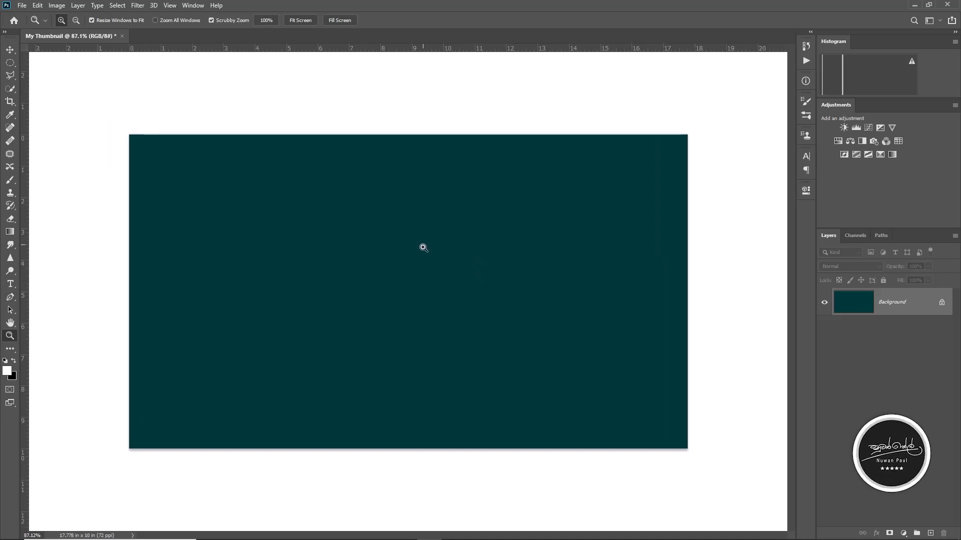
pyautogui.click(10, 49)
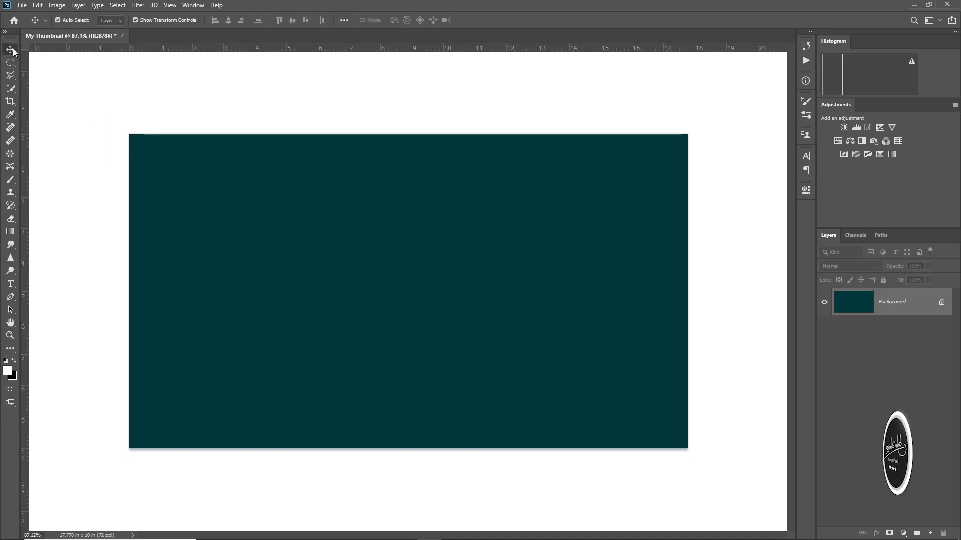
pyautogui.press('t')
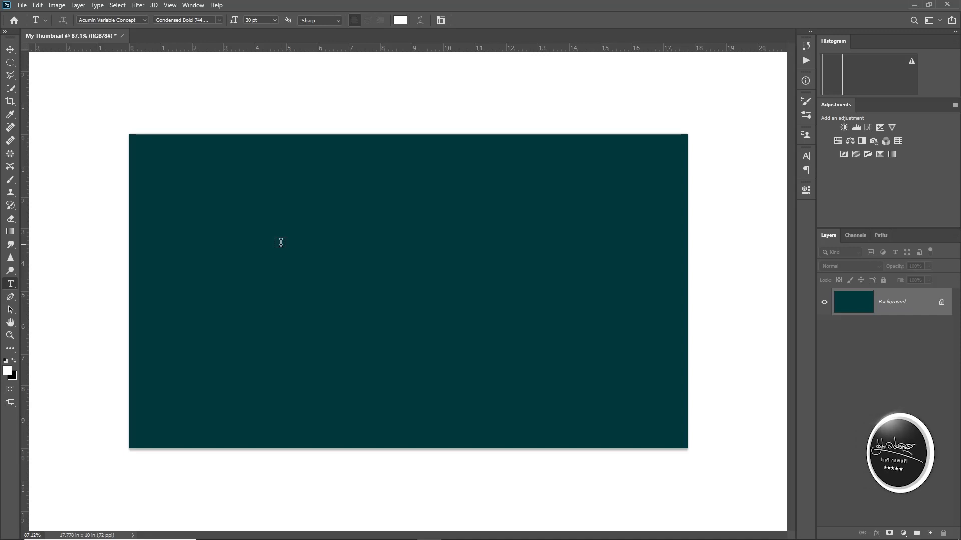
pyautogui.click(237, 229)
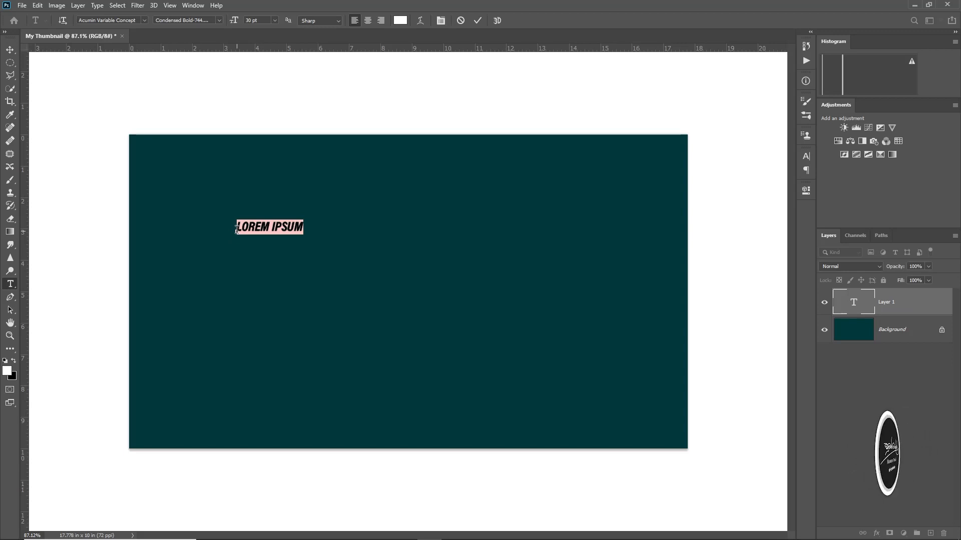
pyautogui.write('YOU')
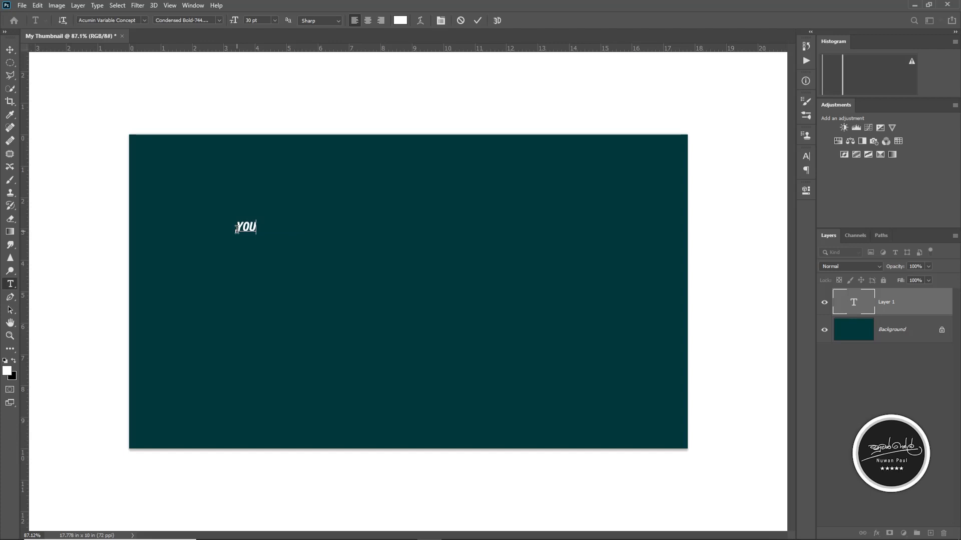
pyautogui.write('TUBE')
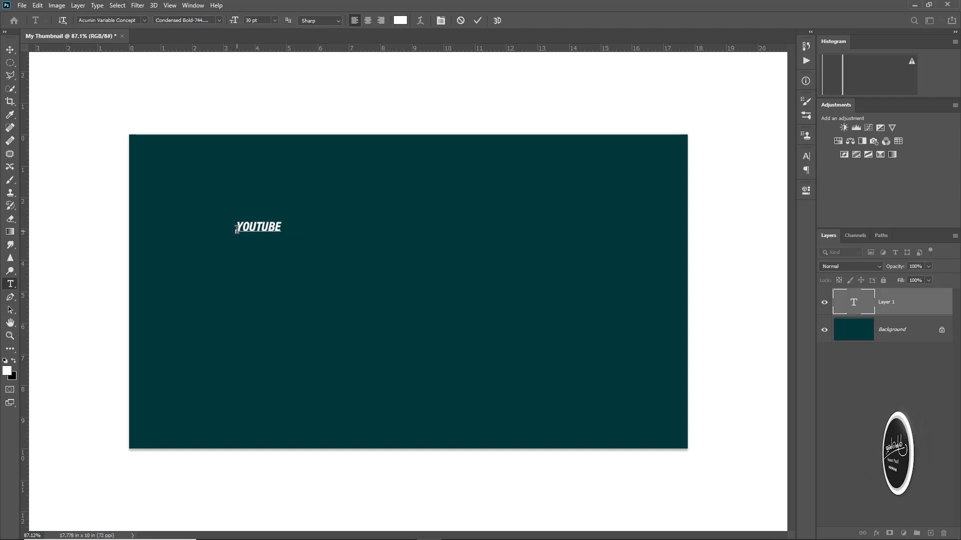
# Step: Enlarge the YOUTUBE text to about 112 pt and apply the transform
pyautogui.click(10, 50)
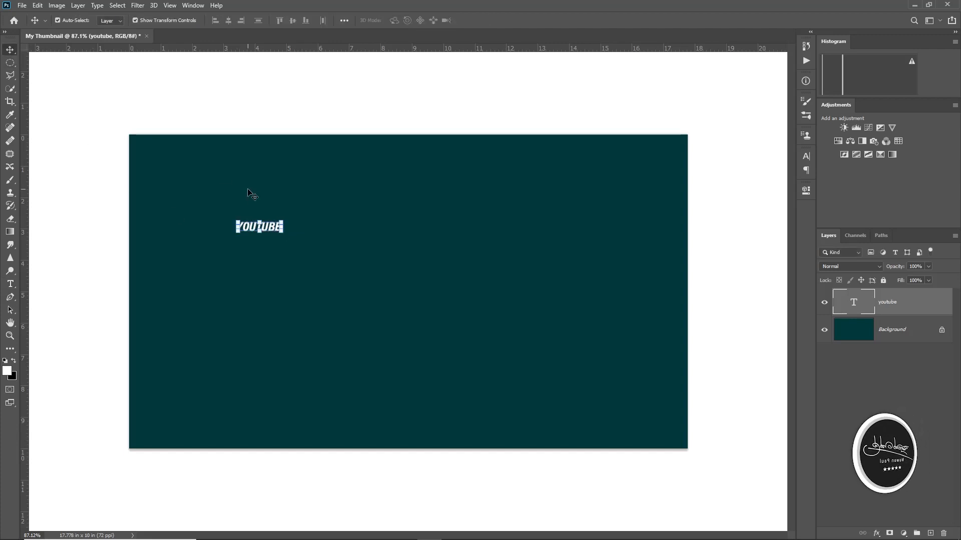
pyautogui.moveTo(286, 224); pyautogui.dragTo(402, 235)
pyautogui.press('Return')
# Step: Add a separate text layer reading TUTORIAL below YOUTUBE
pyautogui.press('t')
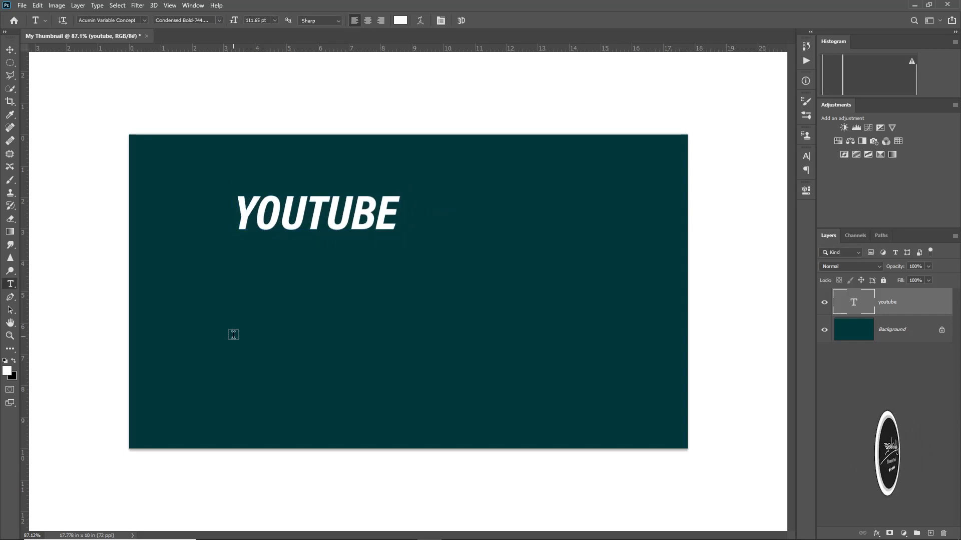
pyautogui.click(233, 335)
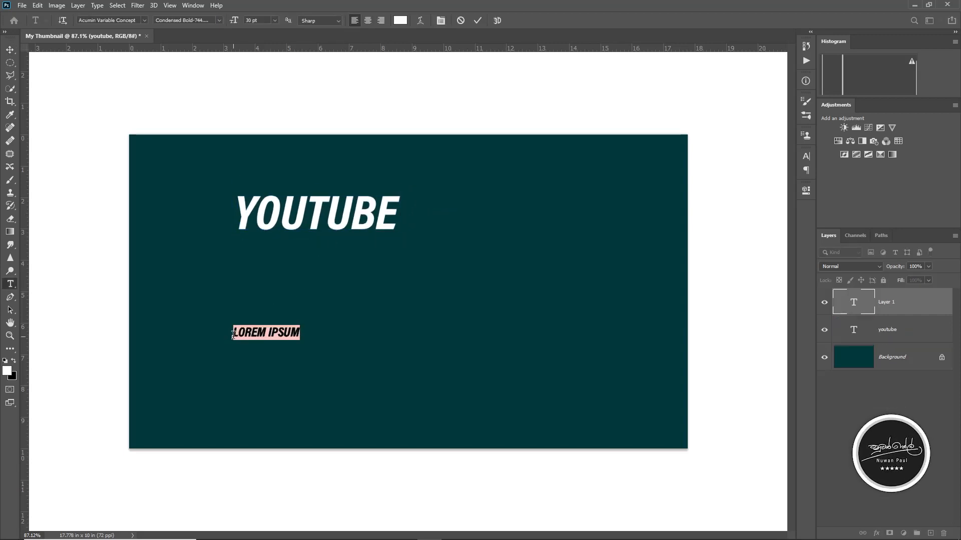
pyautogui.write('TUTORIAL')
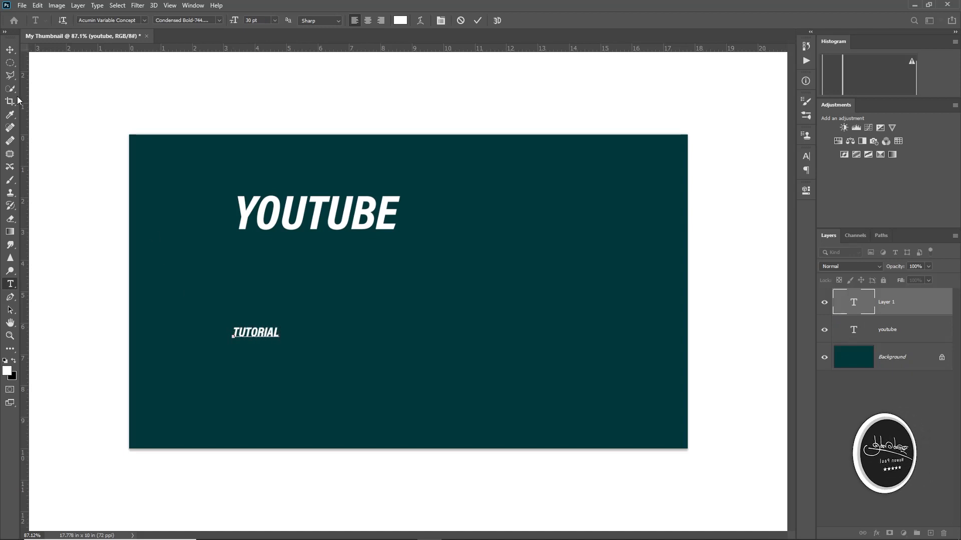
# Step: Enlarge the TUTORIAL text to about 255 pt, place it below YOUTUBE and apply the transform
pyautogui.click(10, 49)
pyautogui.moveTo(279, 328); pyautogui.dragTo(563, 277)
pyautogui.moveTo(490, 307); pyautogui.dragTo(485, 289)
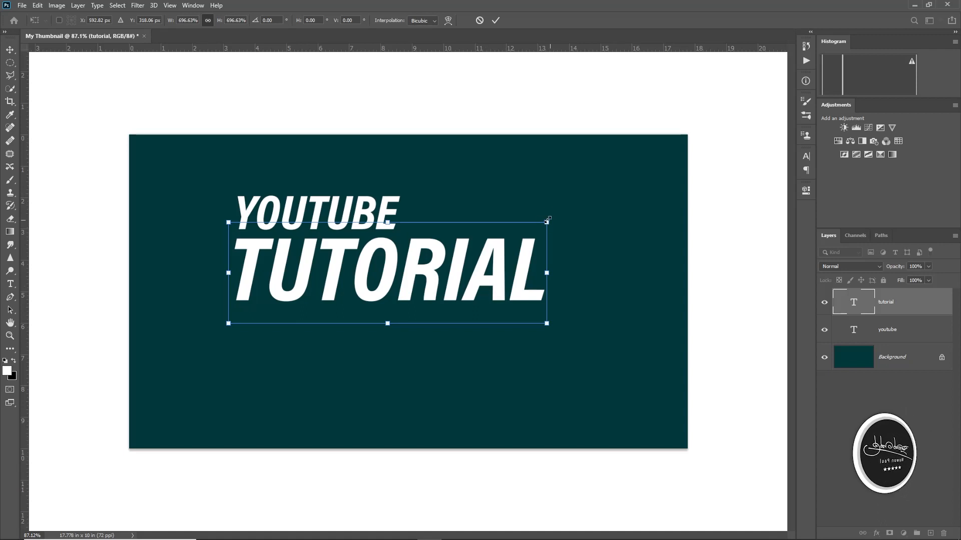
pyautogui.moveTo(545, 221); pyautogui.dragTo(617, 200)
pyautogui.moveTo(493, 260); pyautogui.dragTo(449, 325)
pyautogui.press('Return')
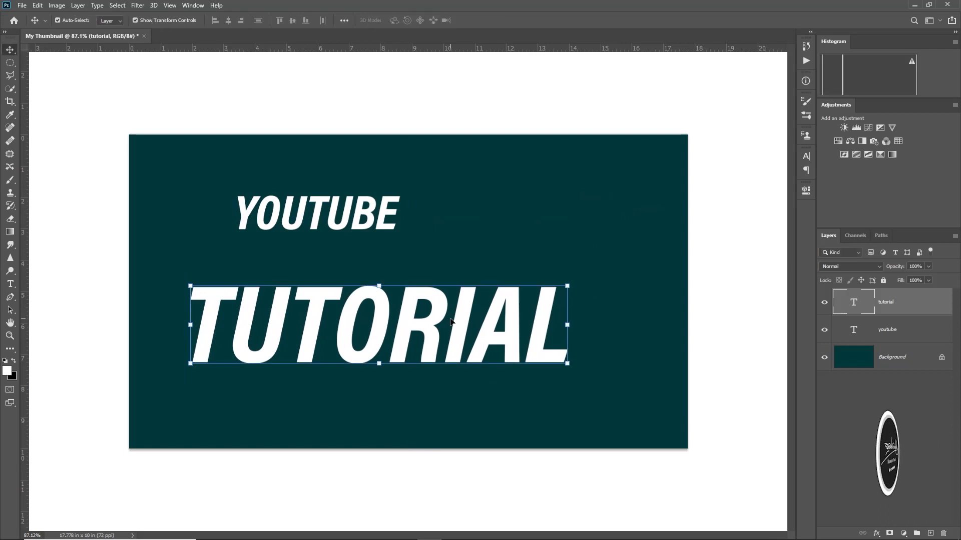
# Step: Enlarge the YOUTUBE text to about 148 pt and place it directly above TUTORIAL, lined up with its left edge
pyautogui.moveTo(358, 218); pyautogui.dragTo(416, 219)
pyautogui.hotkey('ctrl', 't')
pyautogui.moveTo(343, 266); pyautogui.dragTo(343, 268)
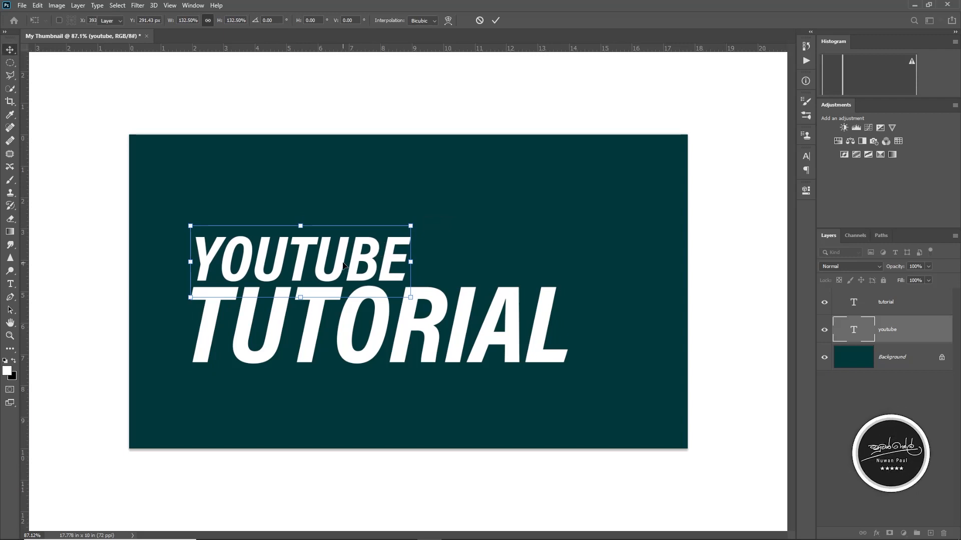
pyautogui.press('Return')
pyautogui.moveTo(342, 250); pyautogui.dragTo(343, 248)
# Step: Change the TUTORIAL text colour to the yellow #f0ce2f
pyautogui.click(382, 329)
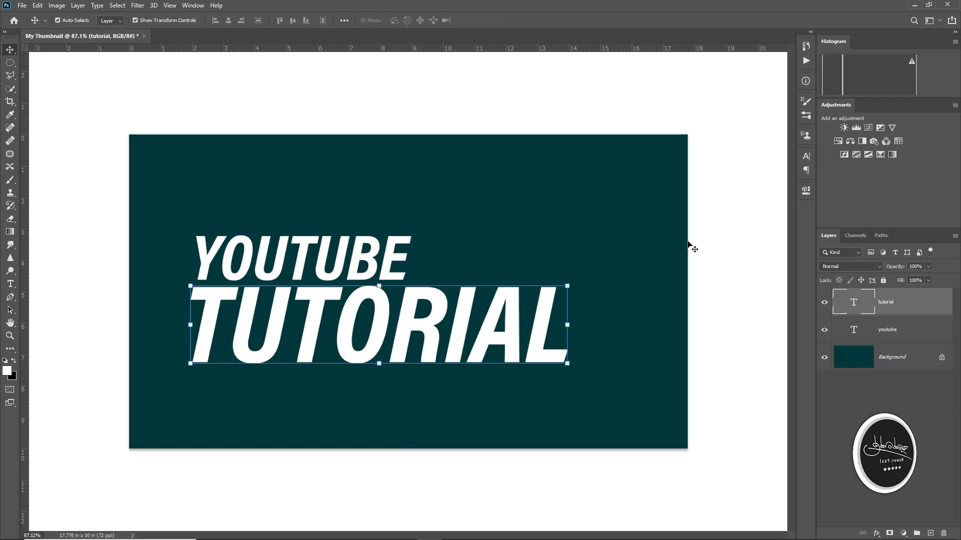
pyautogui.click(805, 159)
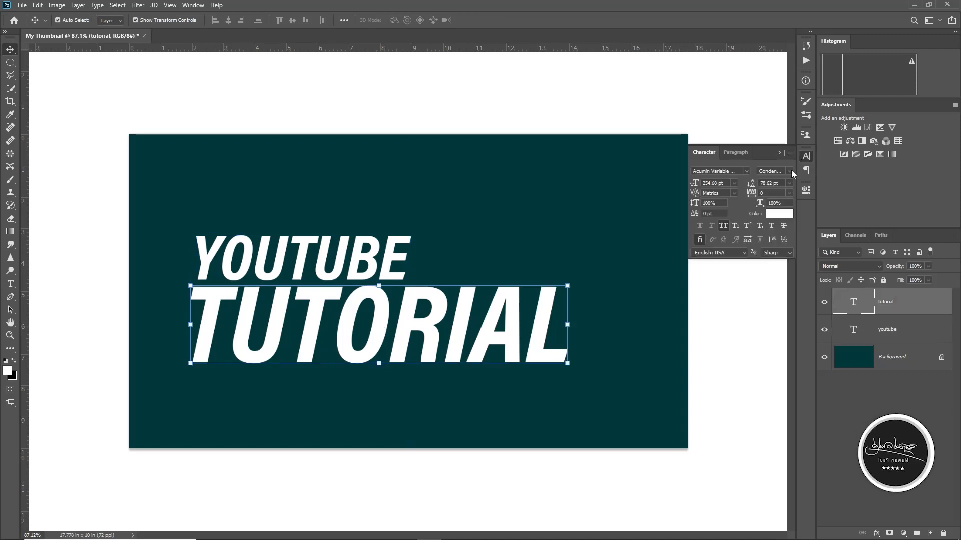
pyautogui.click(782, 215)
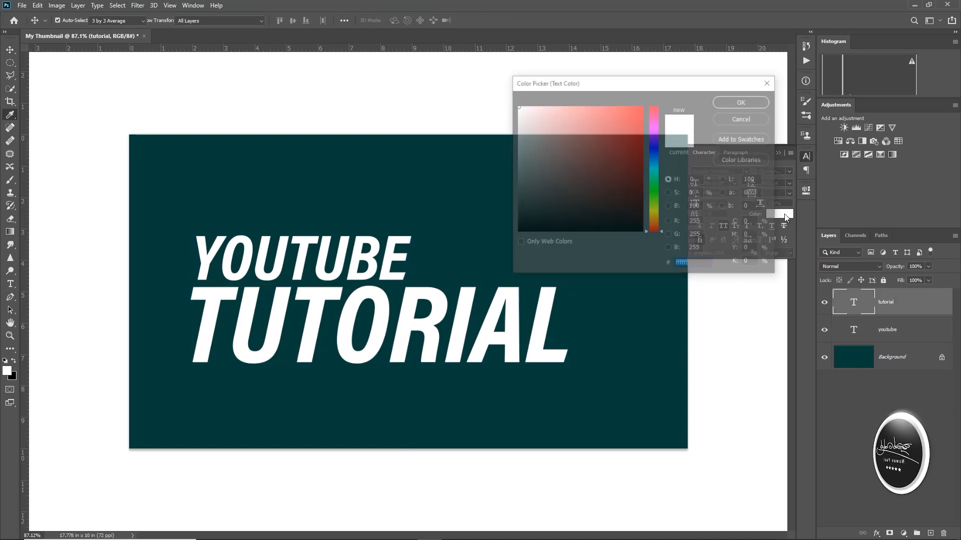
pyautogui.click(652, 214)
pyautogui.moveTo(629, 193)
pyautogui.mouseDown()
pyautogui.moveTo(632, 173)
pyautogui.moveTo(609, 132)
pyautogui.moveTo(626, 133)
pyautogui.moveTo(632, 125)
pyautogui.moveTo(625, 117)
pyautogui.mouseUp()
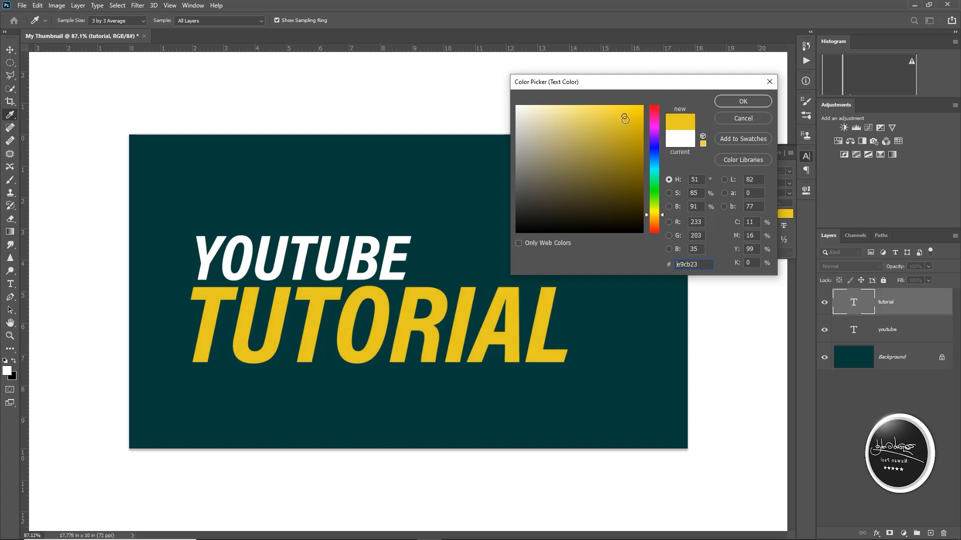
pyautogui.moveTo(624, 118); pyautogui.dragTo(634, 120)
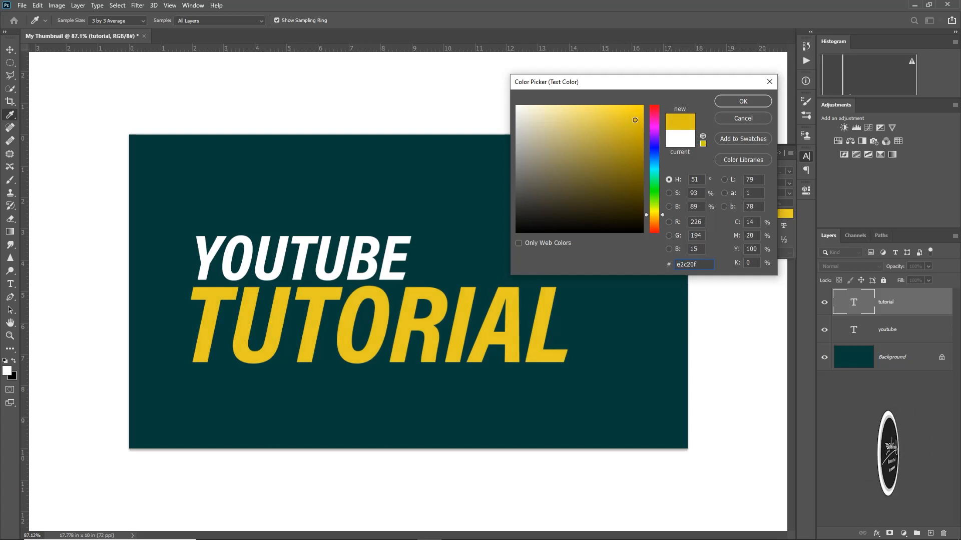
pyautogui.moveTo(638, 120); pyautogui.dragTo(638, 132)
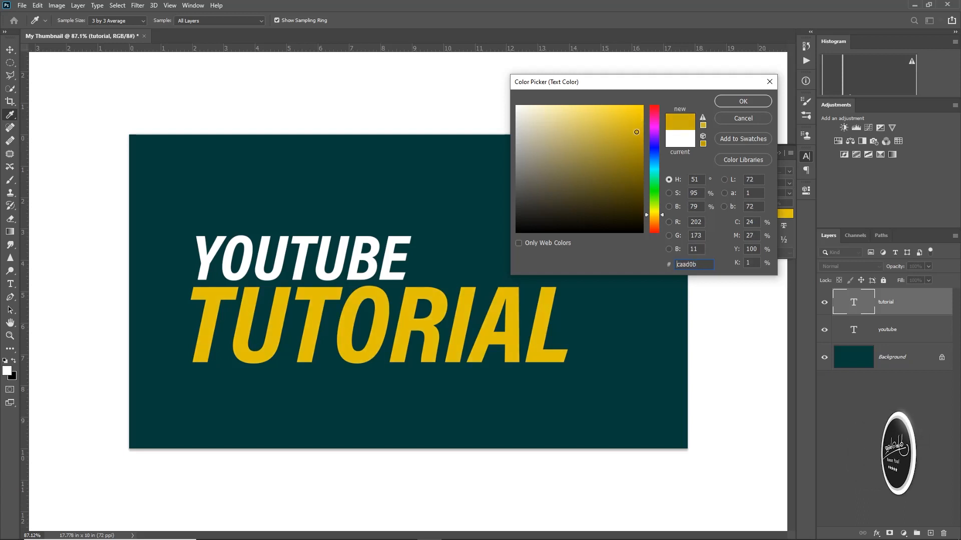
pyautogui.moveTo(660, 217); pyautogui.dragTo(662, 215)
pyautogui.click(618, 114)
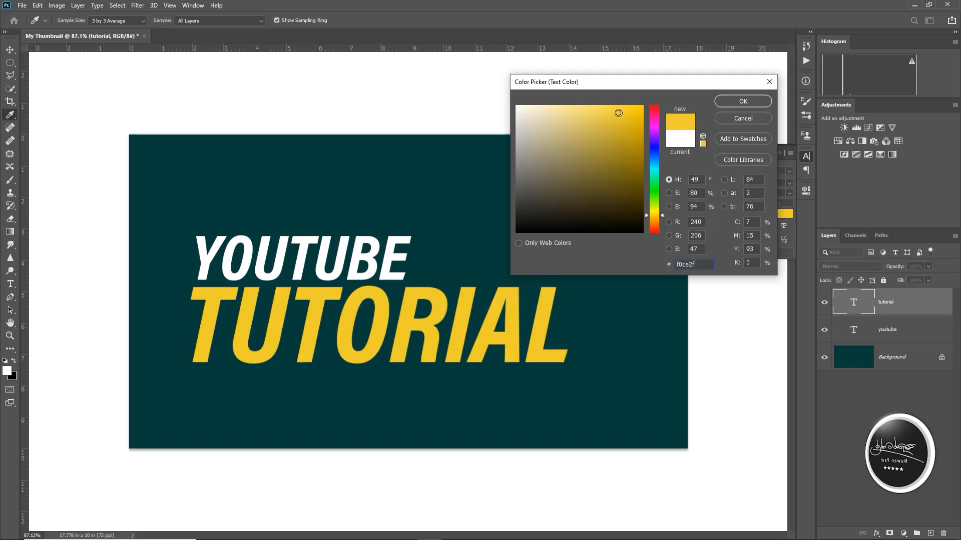
pyautogui.click(743, 101)
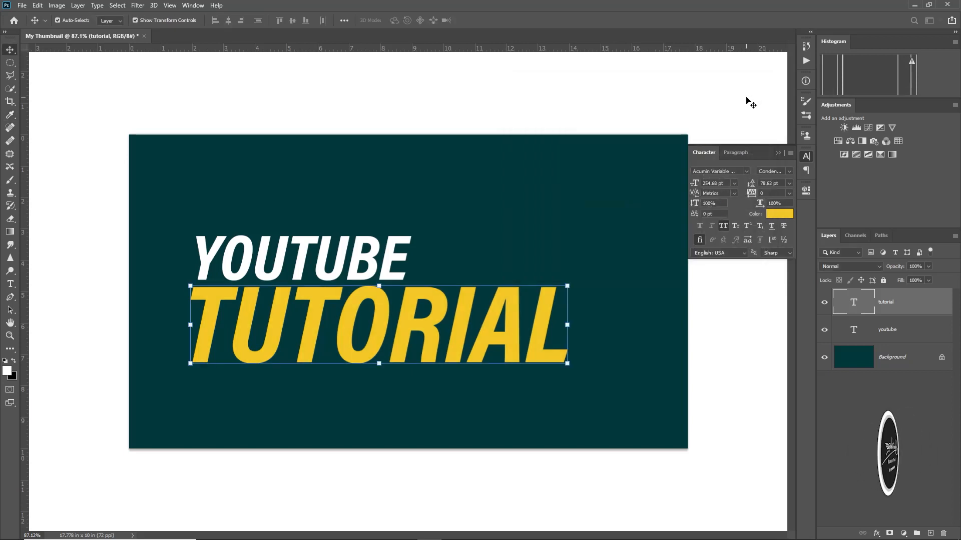
# Step: Rasterize the TUTORIAL text and select its letter shapes, subtracting a large ellipse so only their upper parts stay selected
pyautogui.rightClick(911, 304)
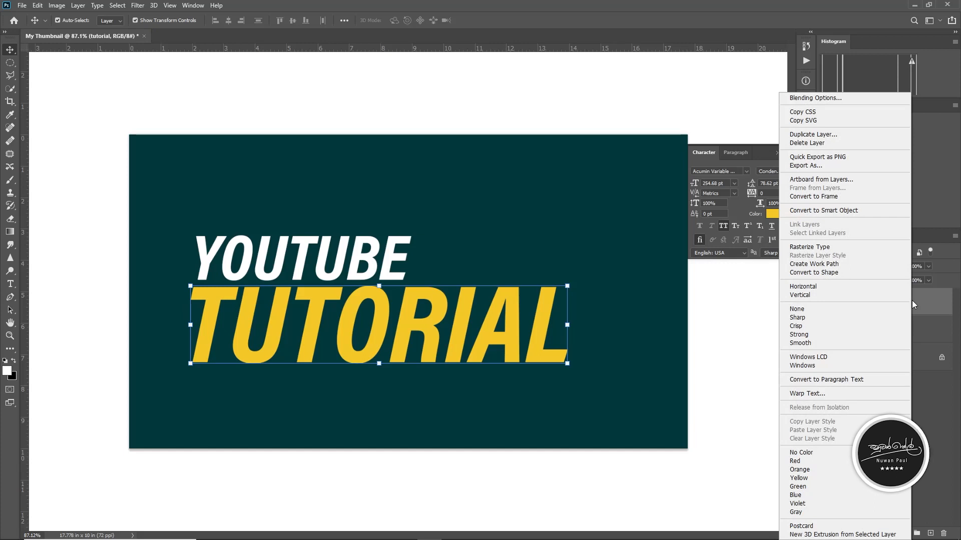
pyautogui.click(866, 251)
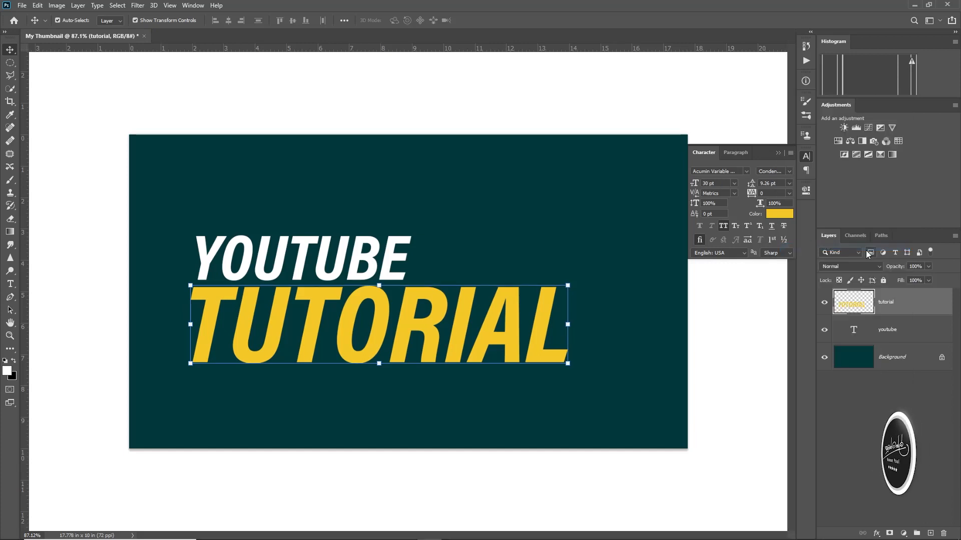
pyautogui.keyDown('ctrl'); pyautogui.click(852, 306); pyautogui.keyUp('ctrl')
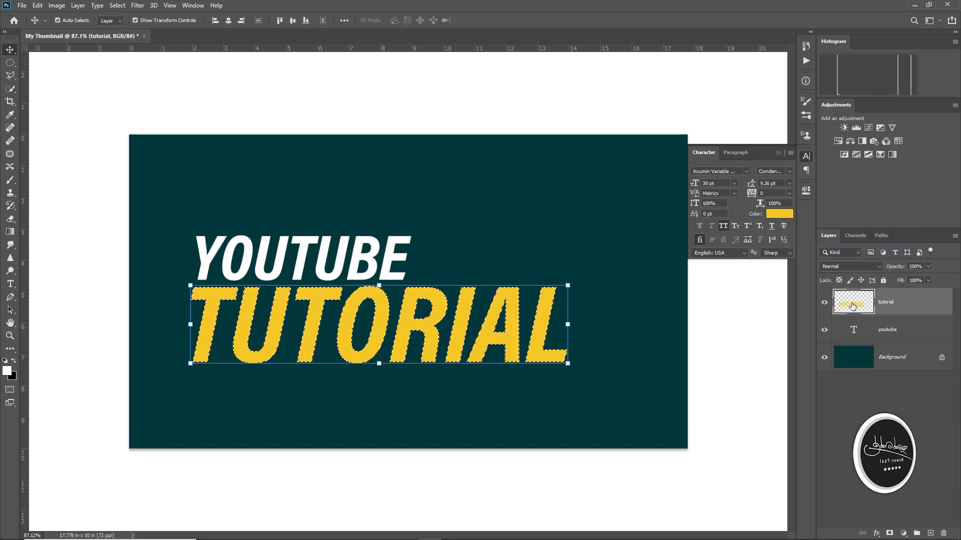
pyautogui.press('m')
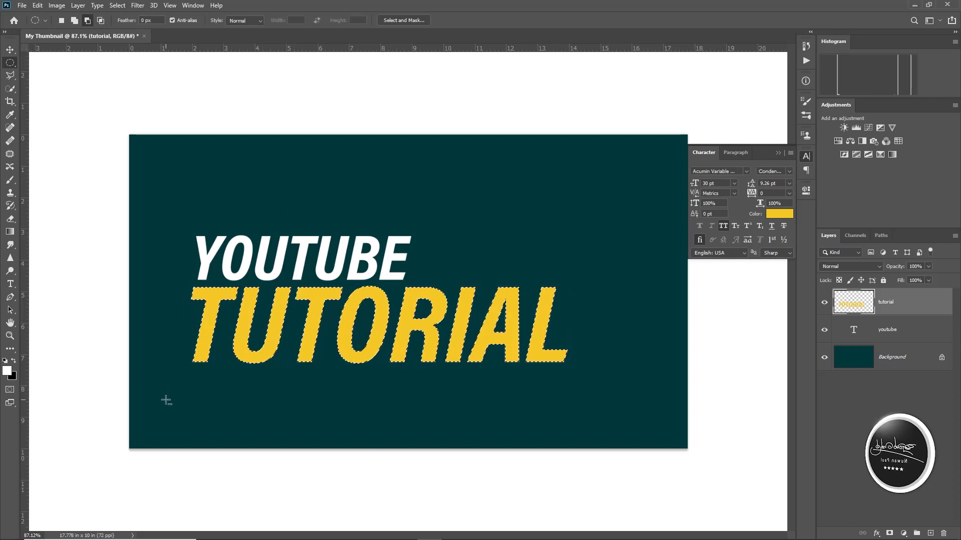
pyautogui.moveTo(164, 405); pyautogui.dragTo(653, 304)
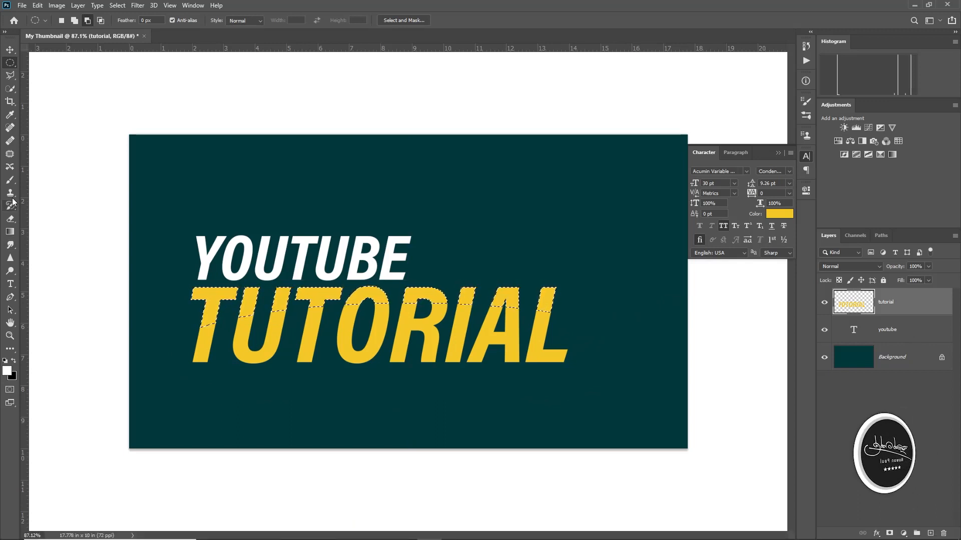
# Step: Brush soft white highlights into the selected upper parts of the TUTORIAL letters and clear the selection
pyautogui.click(10, 180)
pyautogui.moveTo(269, 361)
pyautogui.mouseDown()
pyautogui.moveTo(209, 354)
pyautogui.moveTo(295, 340)
pyautogui.moveTo(471, 340)
pyautogui.moveTo(542, 354)
pyautogui.mouseUp()
pyautogui.hotkey('ctrl', 'd')
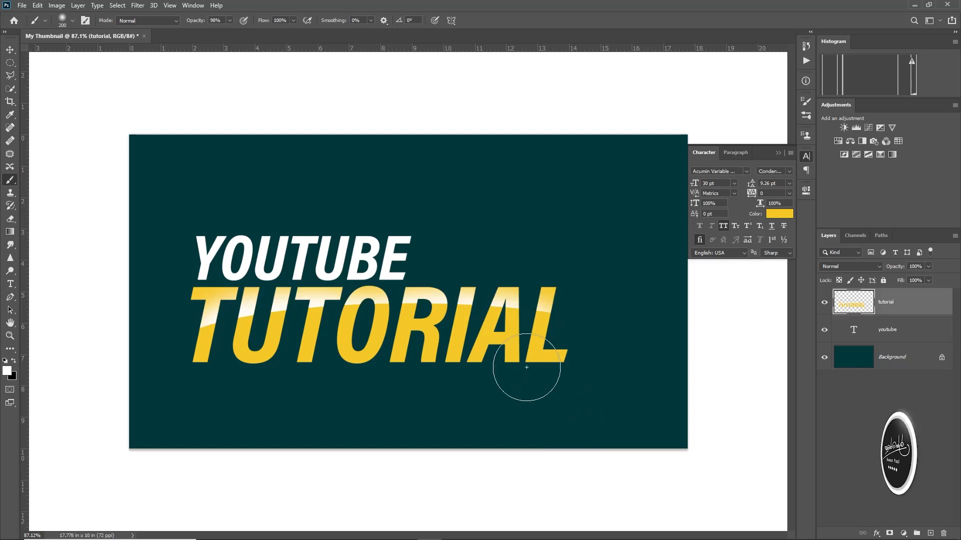
# Step: Add a drop shadow with a size of 70 px to the TUTORIAL layer
pyautogui.click(11, 52)
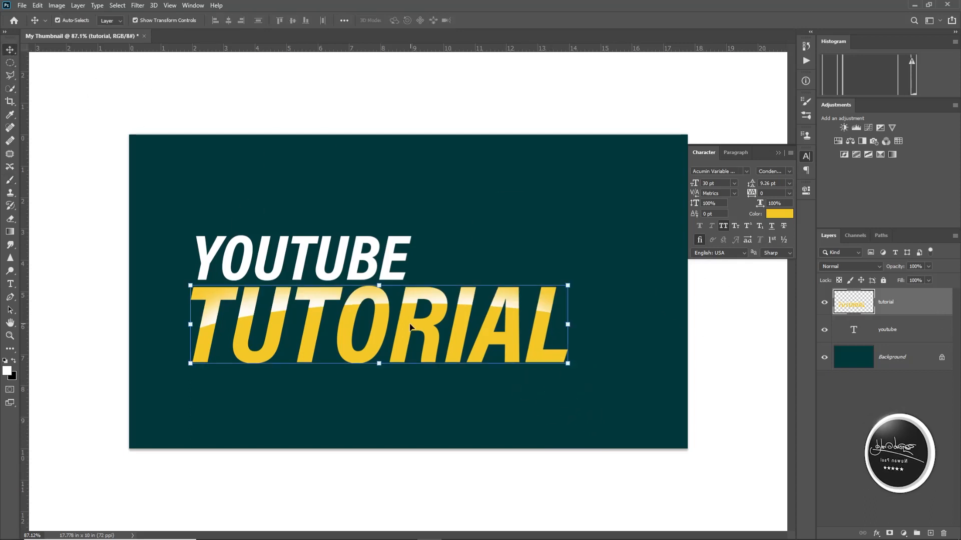
pyautogui.click(876, 533)
pyautogui.click(889, 522)
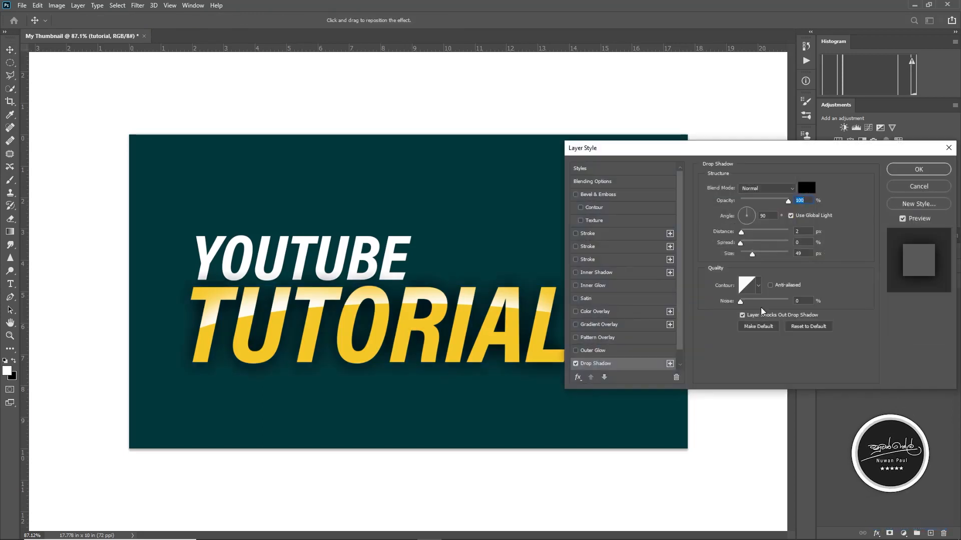
pyautogui.moveTo(751, 257)
pyautogui.mouseDown()
pyautogui.moveTo(743, 257)
pyautogui.moveTo(758, 257)
pyautogui.mouseUp()
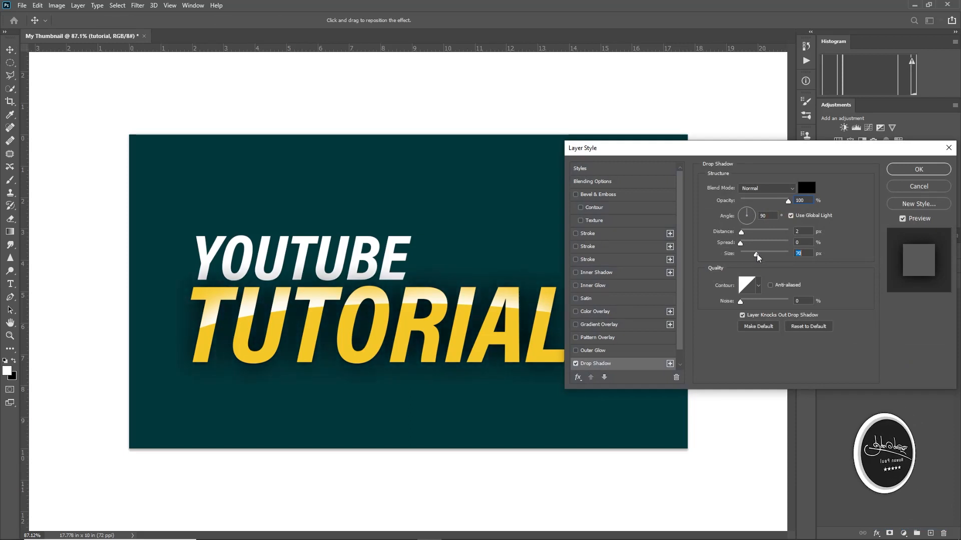
pyautogui.press('Return')
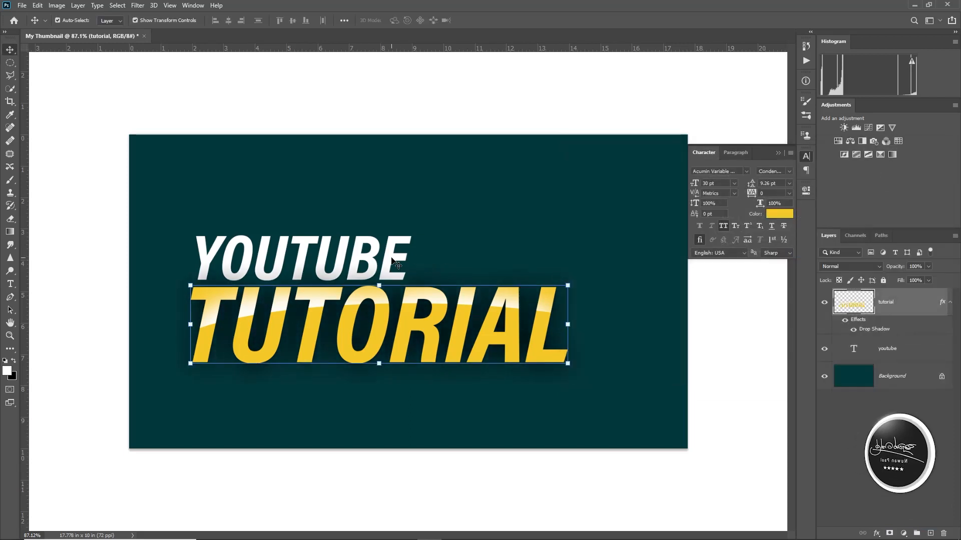
# Step: Move the YOUTUBE and TUTORIAL texts together slightly down and to the left on the canvas
pyautogui.click(392, 260)
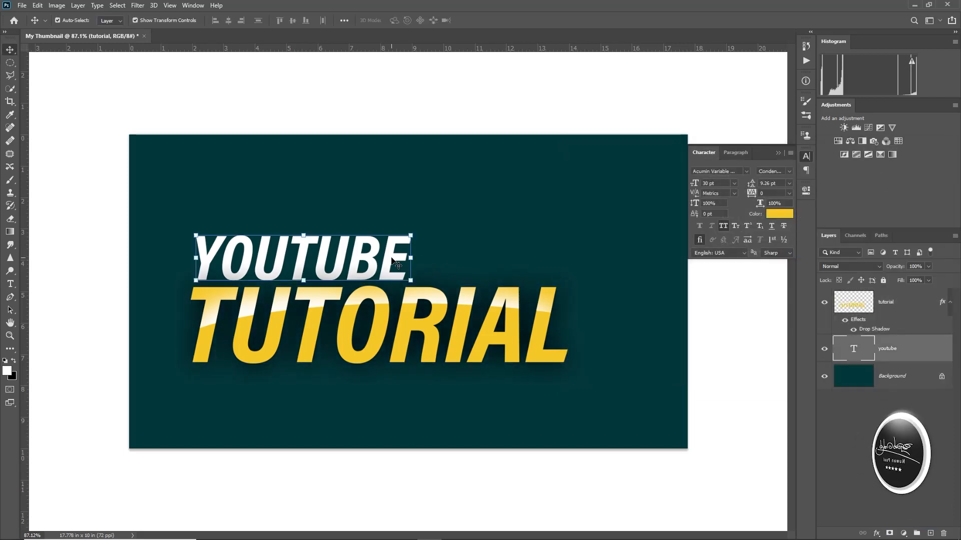
pyautogui.keyDown('shift'); pyautogui.click(437, 315); pyautogui.keyUp('shift')
pyautogui.moveTo(436, 315); pyautogui.dragTo(419, 334)
pyautogui.click(452, 182)
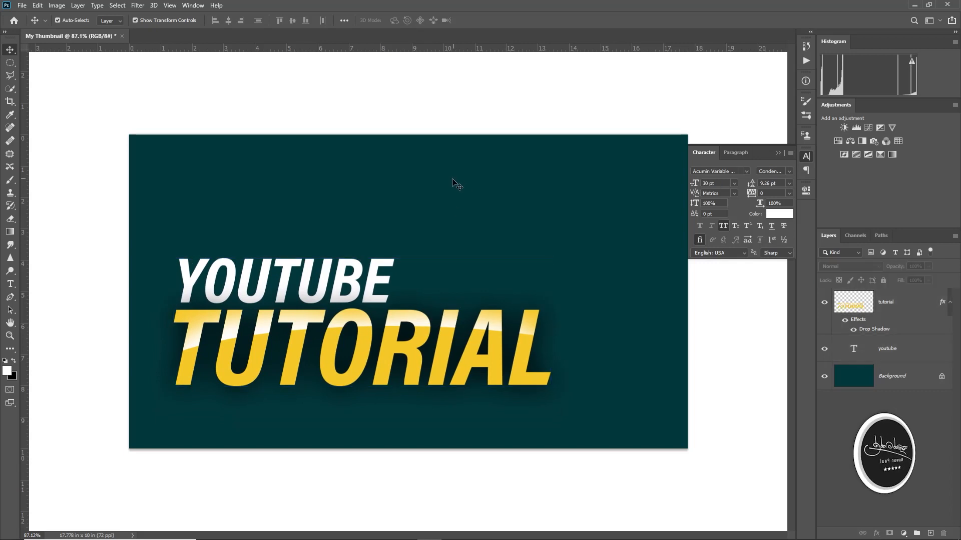
# Step: Scale the YOUTUBE and TUTORIAL texts together to about 112% and apply the transform
pyautogui.click(396, 270)
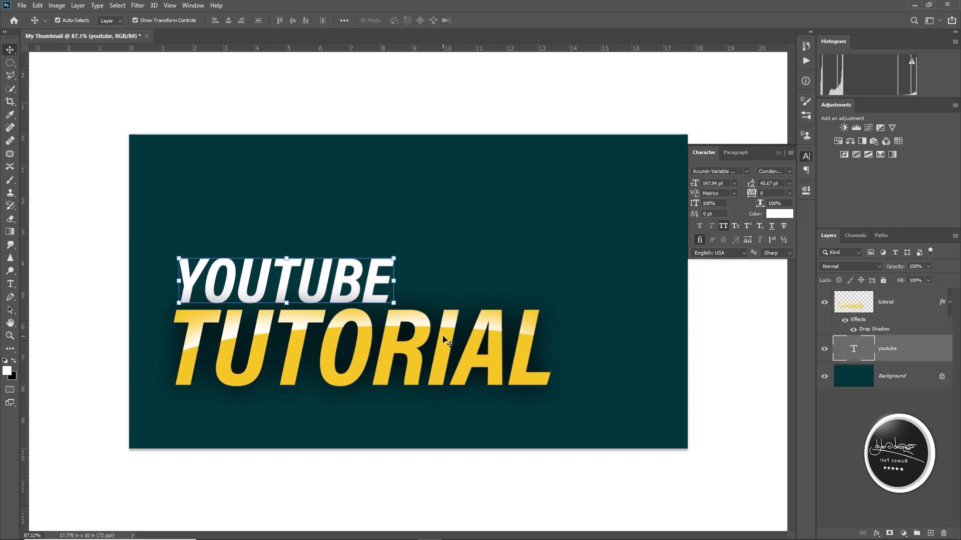
pyautogui.keyDown('shift'); pyautogui.click(429, 348); pyautogui.keyUp('shift')
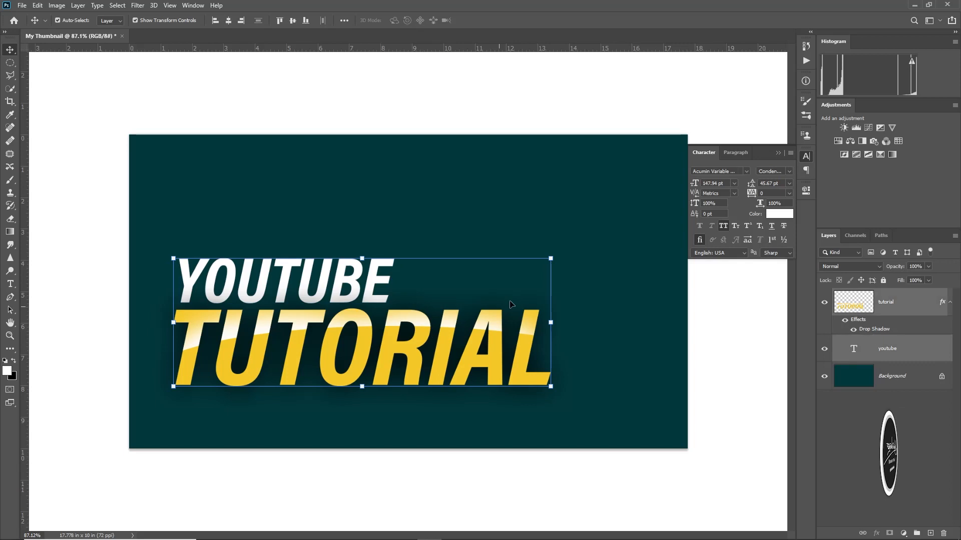
pyautogui.hotkey('ctrl', 't')
pyautogui.moveTo(573, 255); pyautogui.dragTo(599, 247)
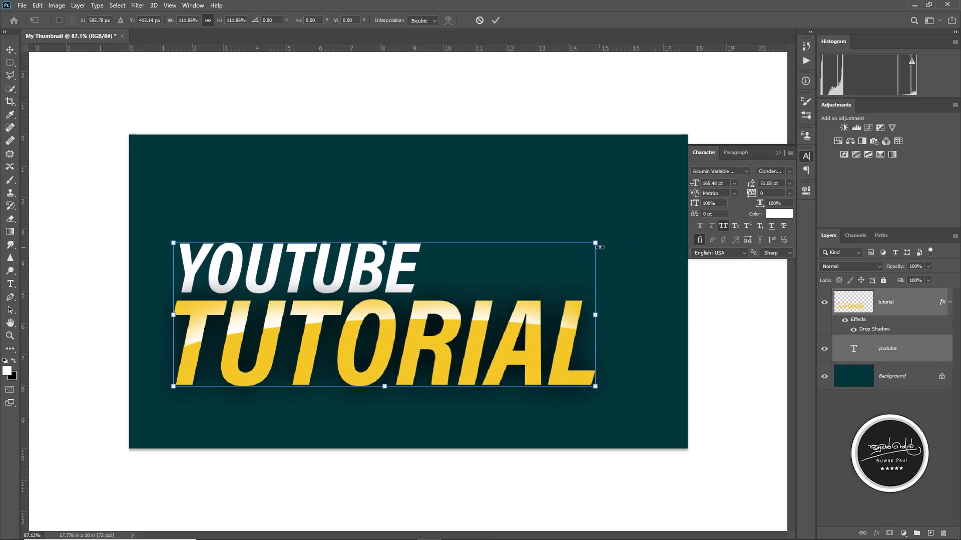
pyautogui.press('Return')
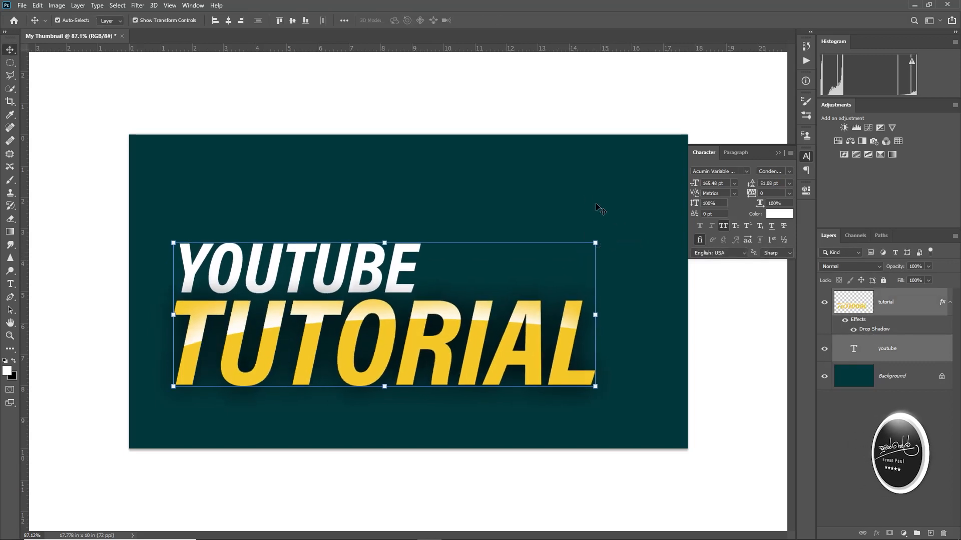
pyautogui.click(541, 204)
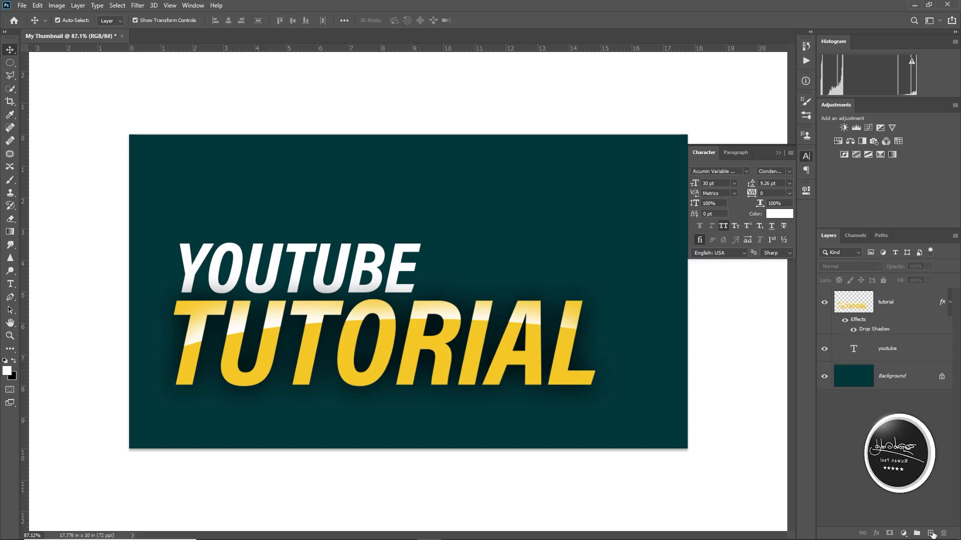
# Step: Create a new layer and make a rectangular selection across the full-width strip below TUTORIAL, down to the canvas bottom
pyautogui.click(930, 533)
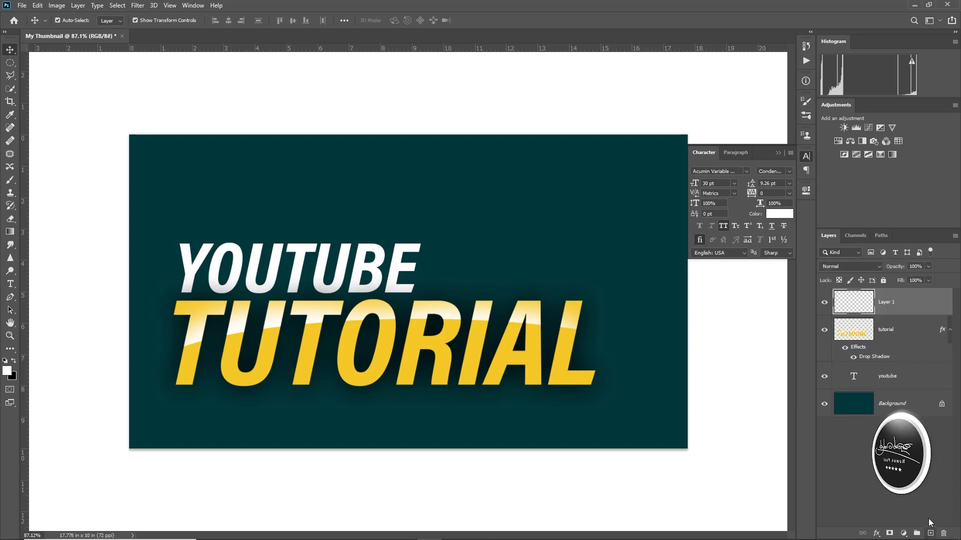
pyautogui.rightClick(10, 62)
pyautogui.click(48, 65)
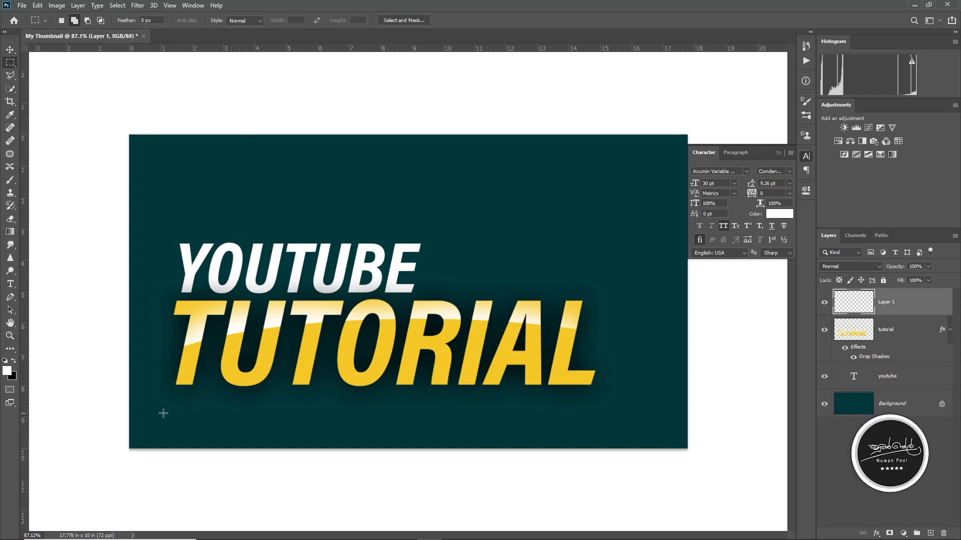
pyautogui.moveTo(122, 405); pyautogui.dragTo(702, 512)
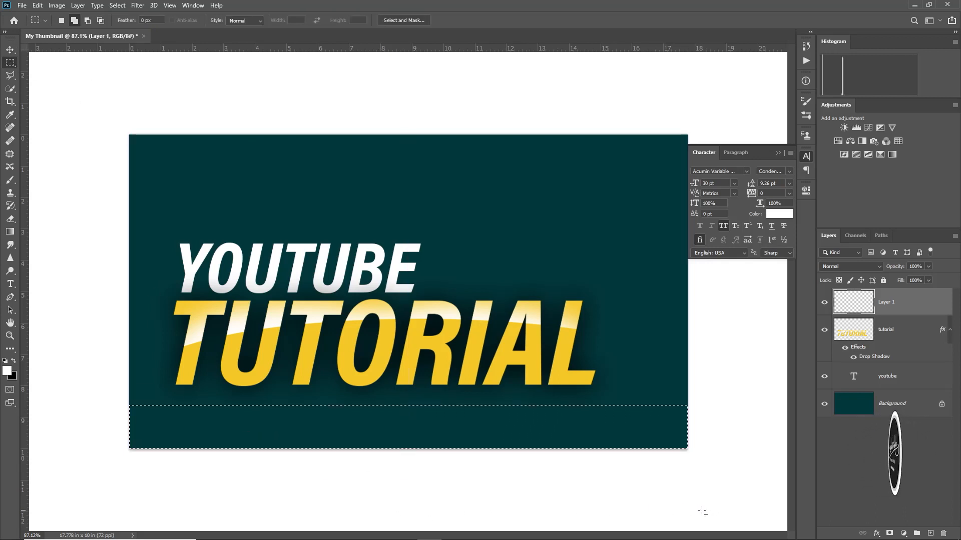
# Step: Fill the selected strip with the dark reddish-brown colour #621b0d at 100% opacity in Normal mode and deselect it
pyautogui.click(38, 6)
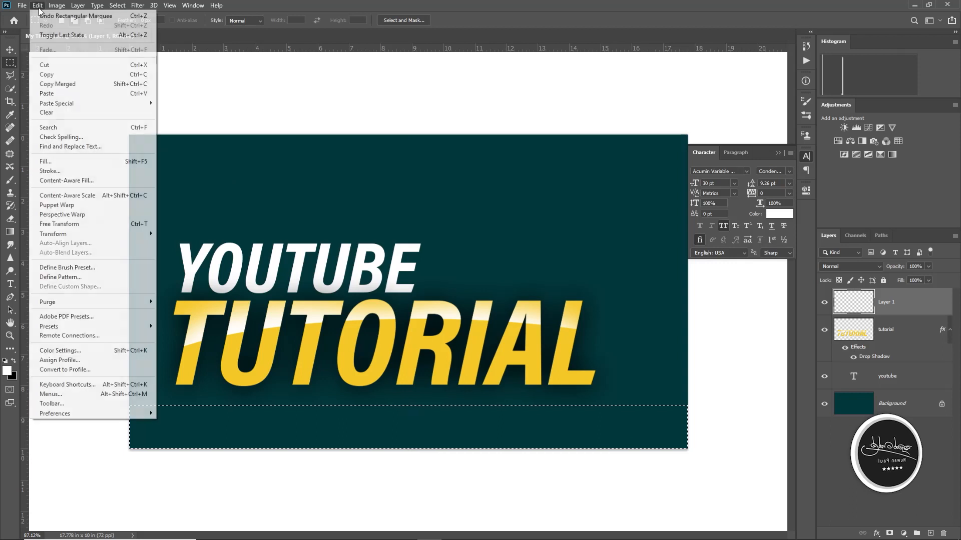
pyautogui.click(45, 161)
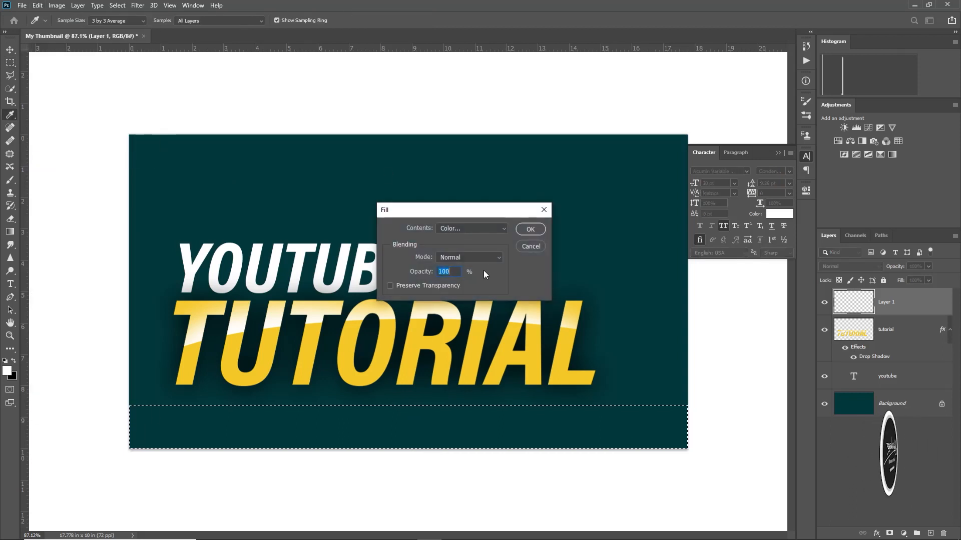
pyautogui.click(477, 229)
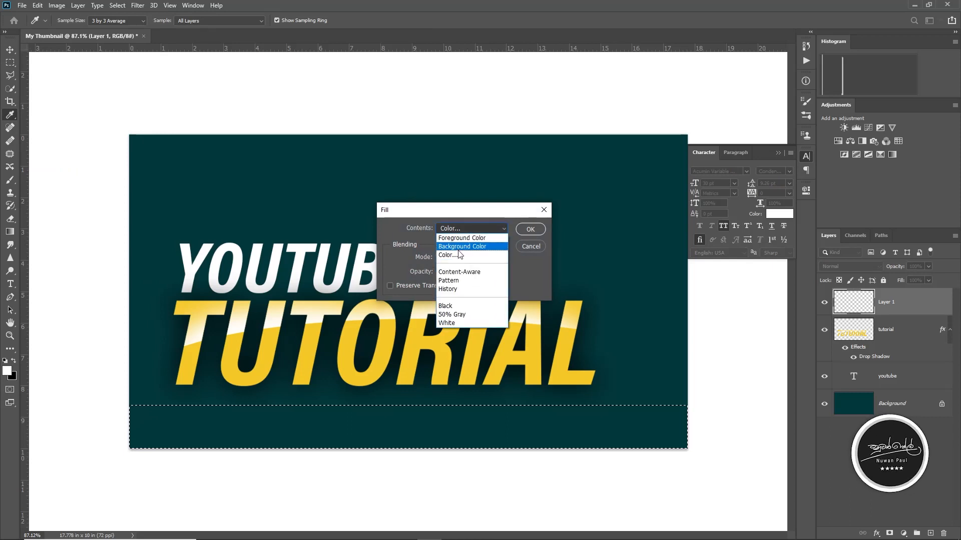
pyautogui.click(455, 258)
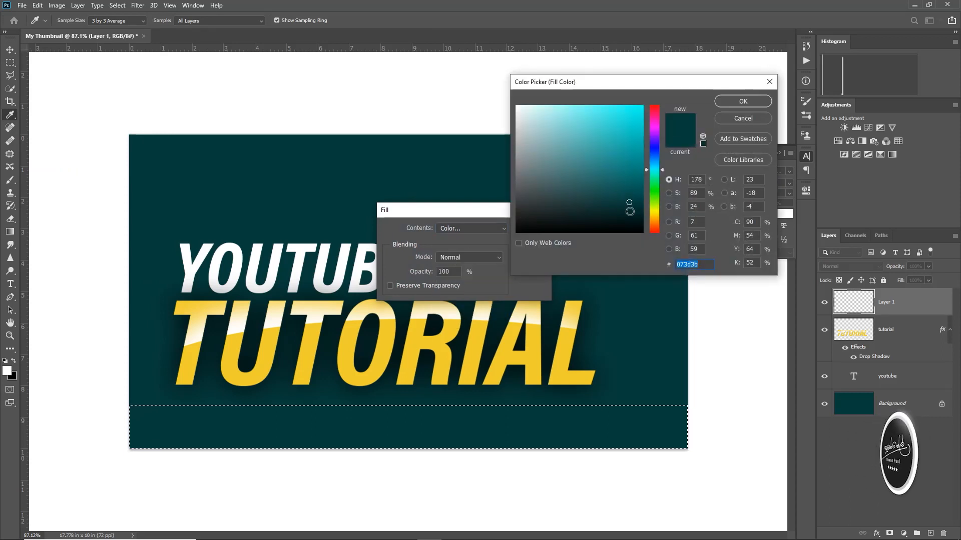
pyautogui.moveTo(657, 215); pyautogui.dragTo(656, 230)
pyautogui.moveTo(628, 199); pyautogui.dragTo(625, 184)
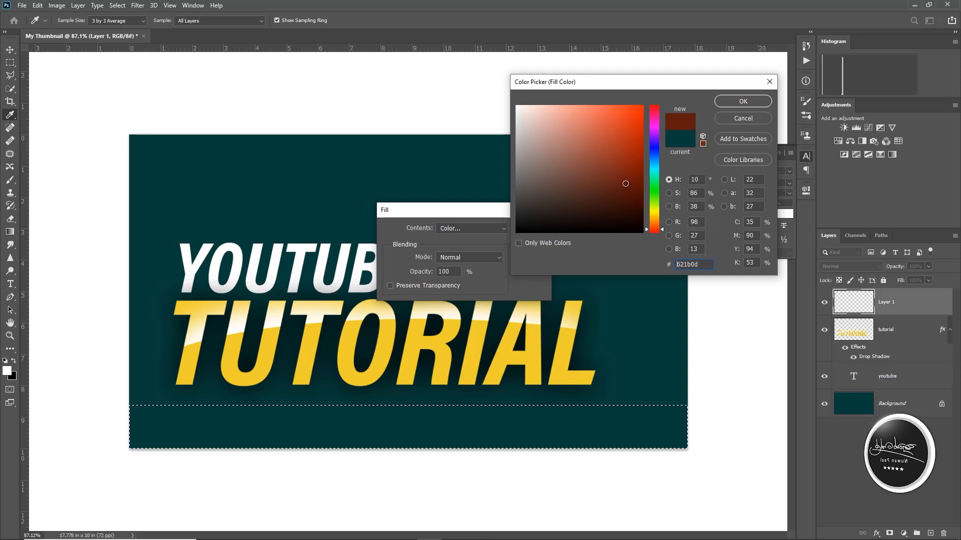
pyautogui.click(743, 101)
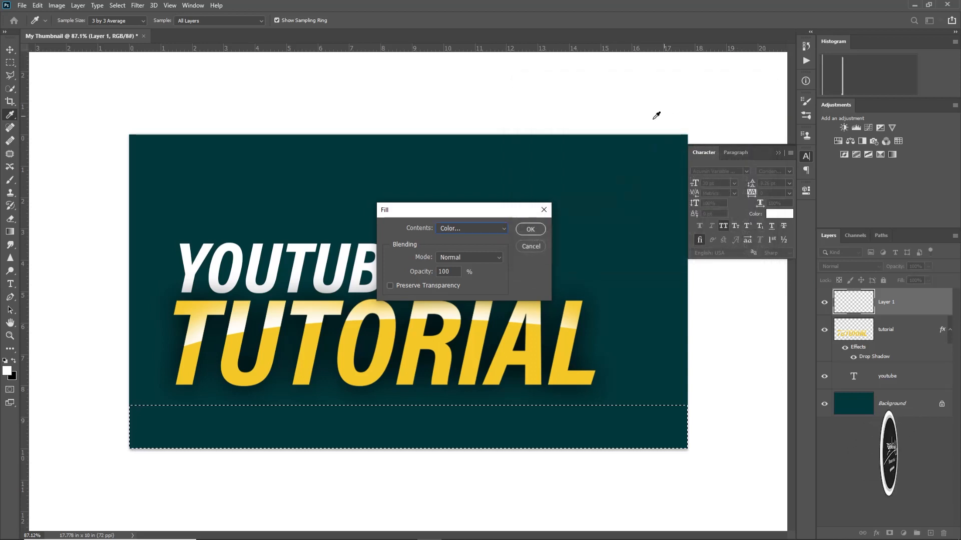
pyautogui.click(531, 229)
pyautogui.press('m')
pyautogui.hotkey('ctrl', 'd')
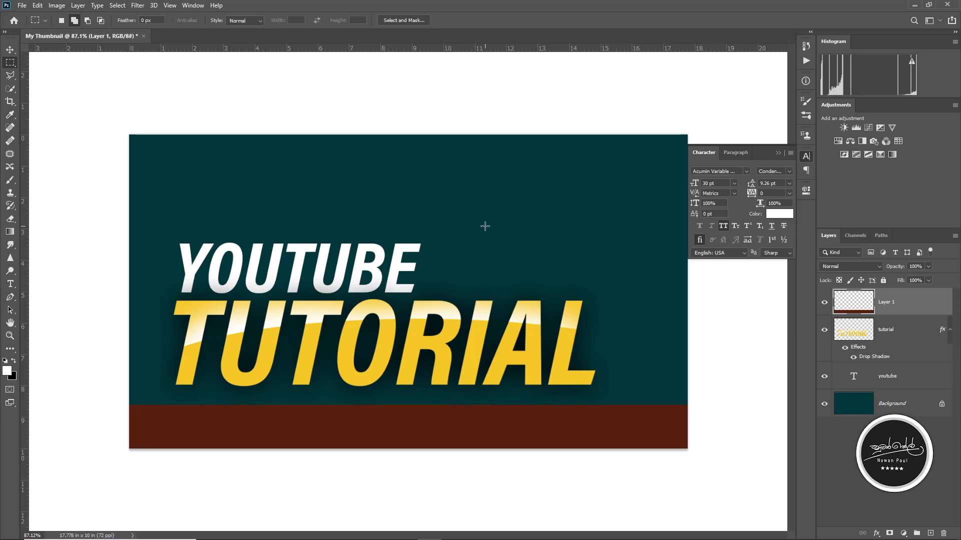
# Step: Add a white text line on the brown strip with the creator's name followed by "FREE PHOTOSHOP TUTORIAL"
pyautogui.click(18, 286)
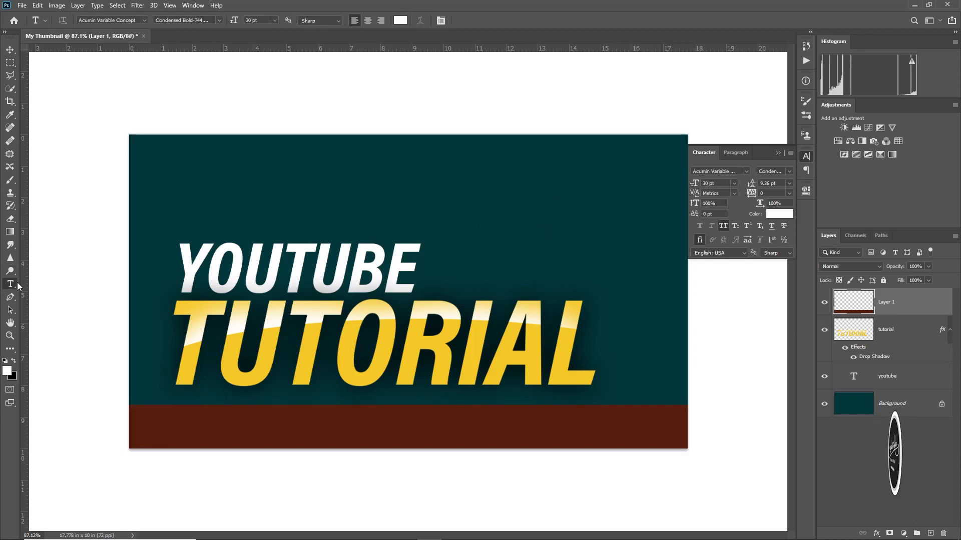
pyautogui.click(225, 429)
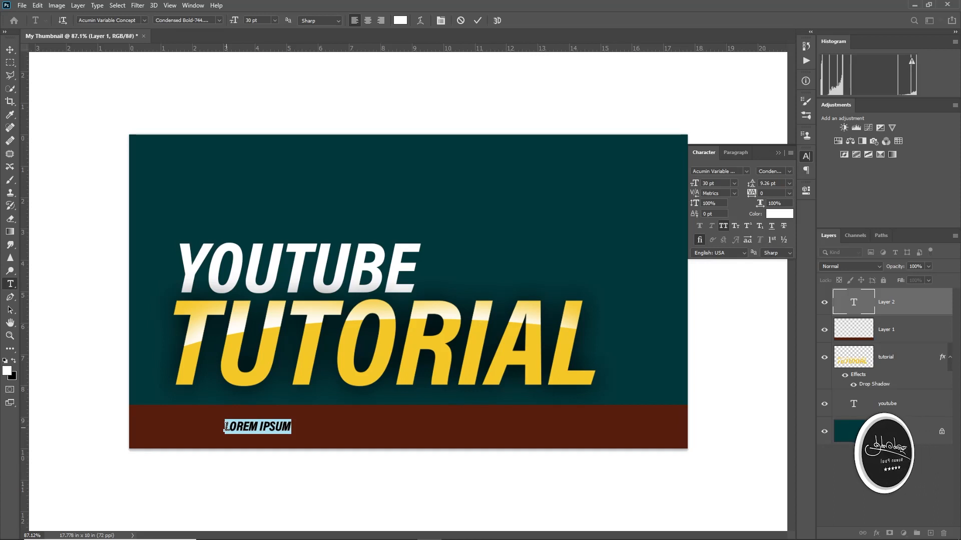
pyautogui.write('NUWAN PAUL FREE PHOTOSHOP TUTORIAL')
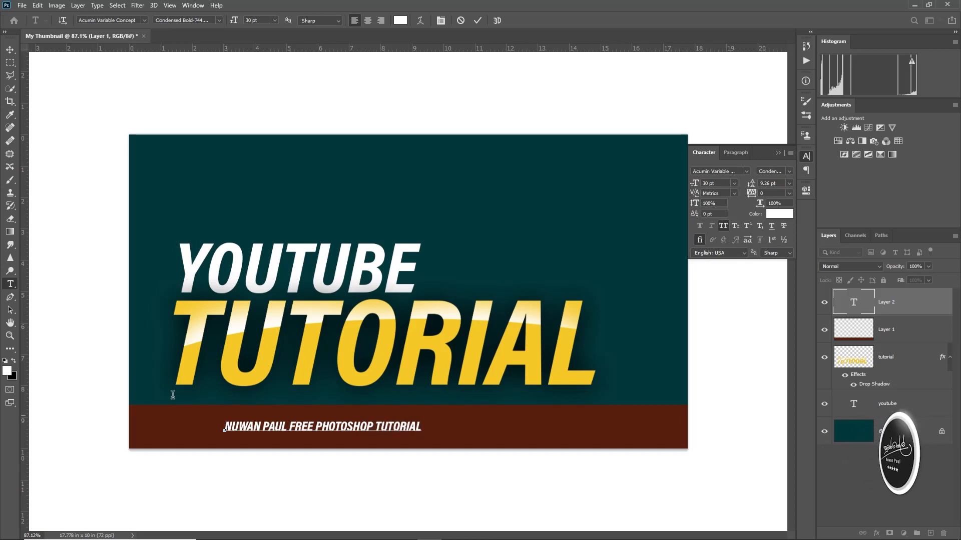
pyautogui.click(10, 49)
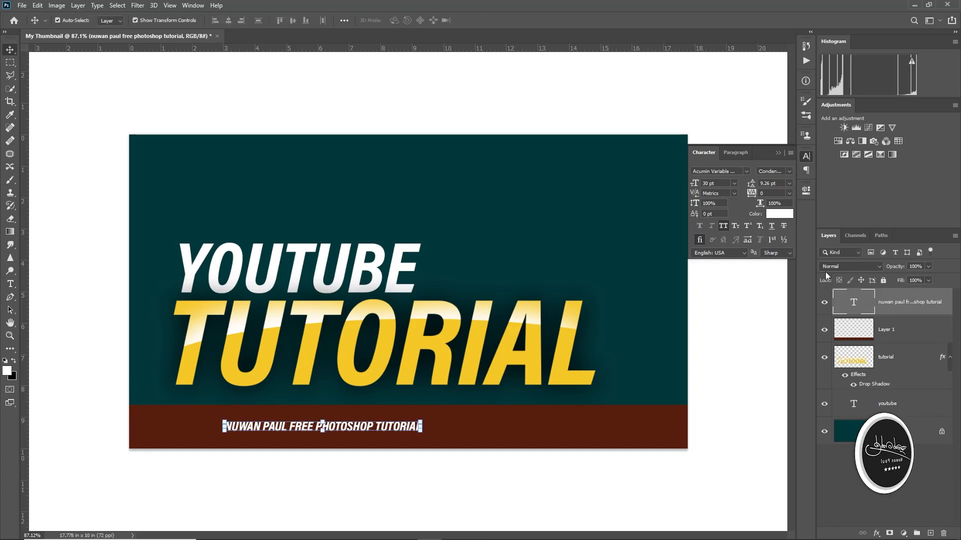
# Step: Set the tracking of the strip's text line to 300
pyautogui.click(789, 193)
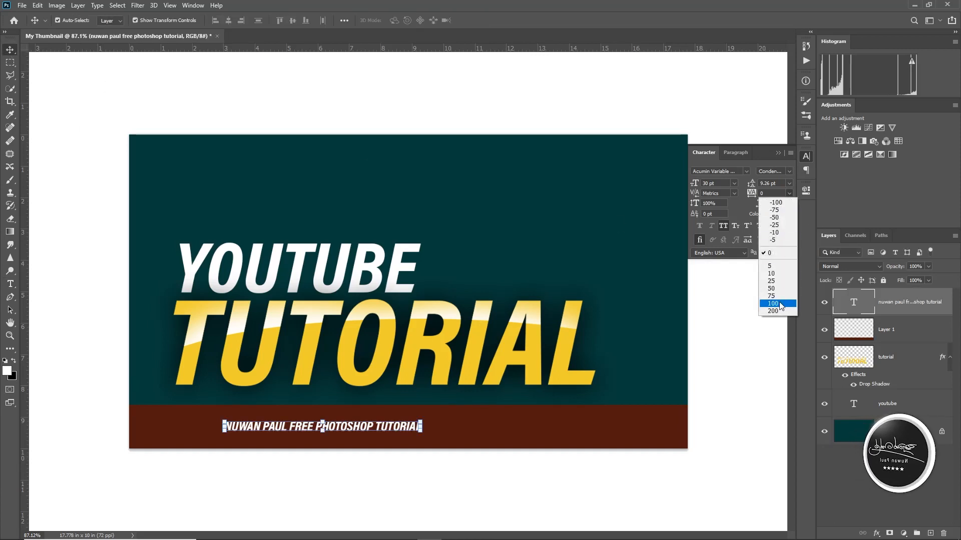
pyautogui.click(772, 311)
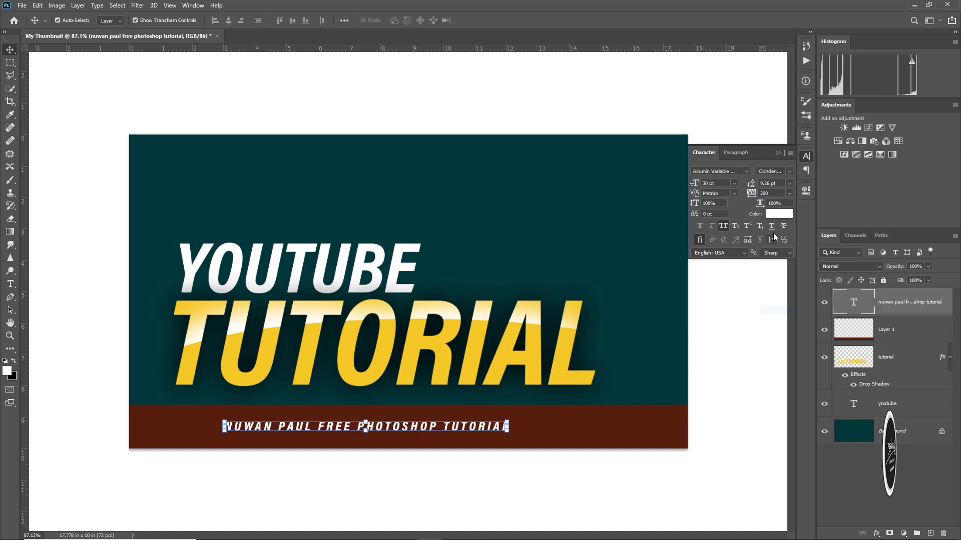
pyautogui.moveTo(757, 194); pyautogui.dragTo(751, 196)
pyautogui.write('300')
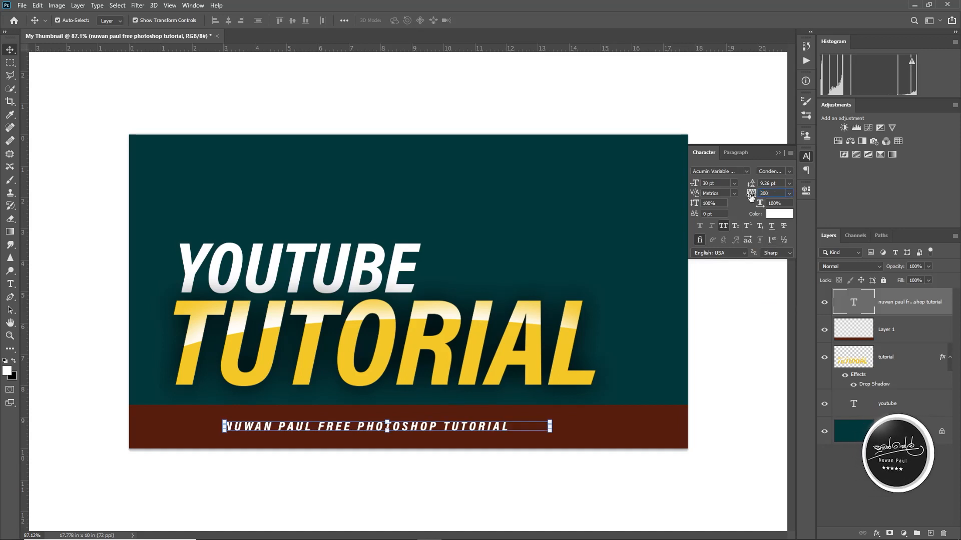
pyautogui.press('Return')
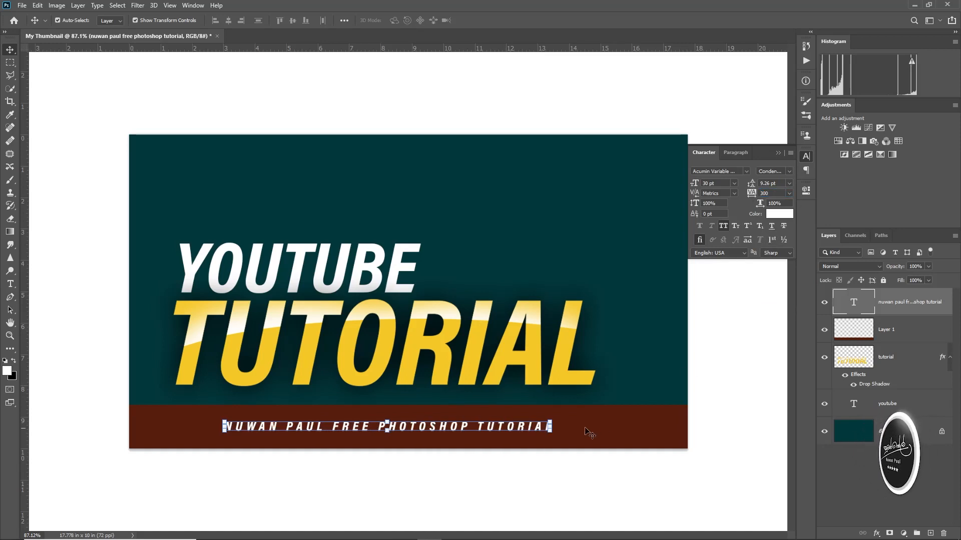
# Step: Scale the strip's text to about 116%, centre it on the strip at about X 640 px, Y 670 px and apply the transform
pyautogui.moveTo(548, 418); pyautogui.dragTo(604, 415)
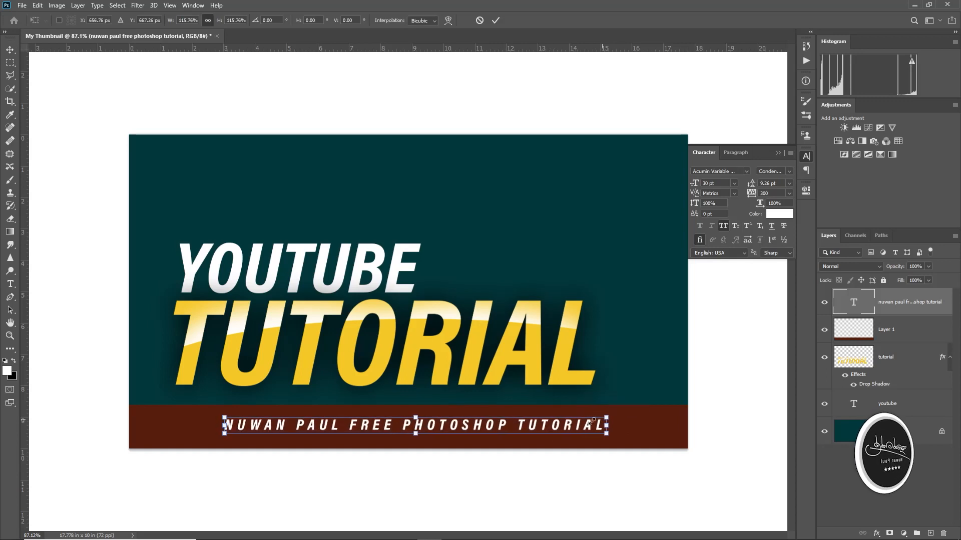
pyautogui.moveTo(544, 427); pyautogui.dragTo(537, 427)
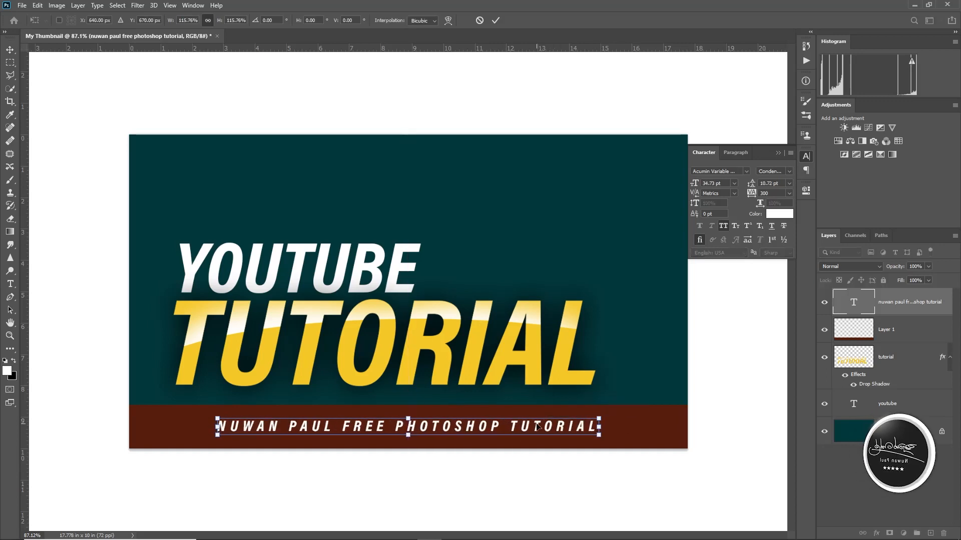
pyautogui.press('Return')
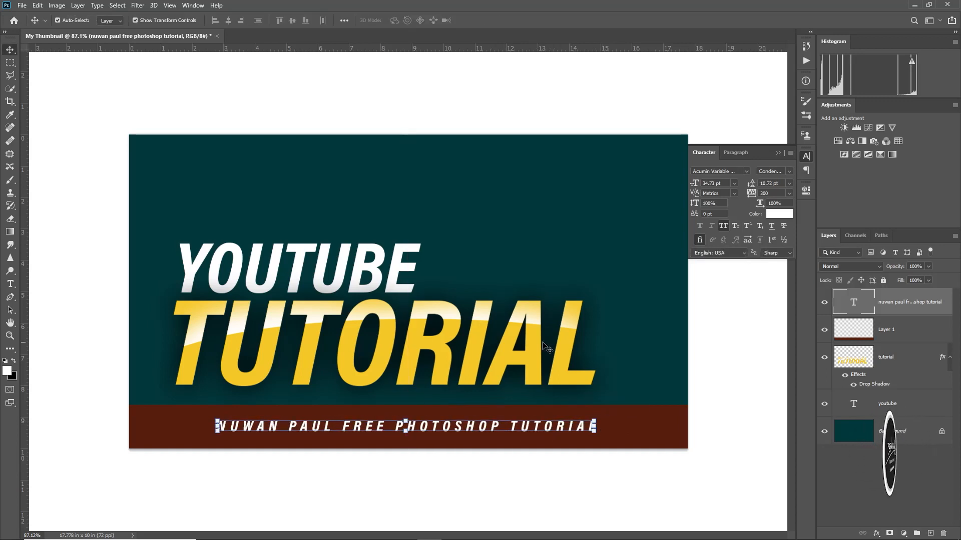
# Step: Create a new layer directly above the Background and choose light teal as the foreground colour for the three-sided Polygon tool
pyautogui.click(915, 437)
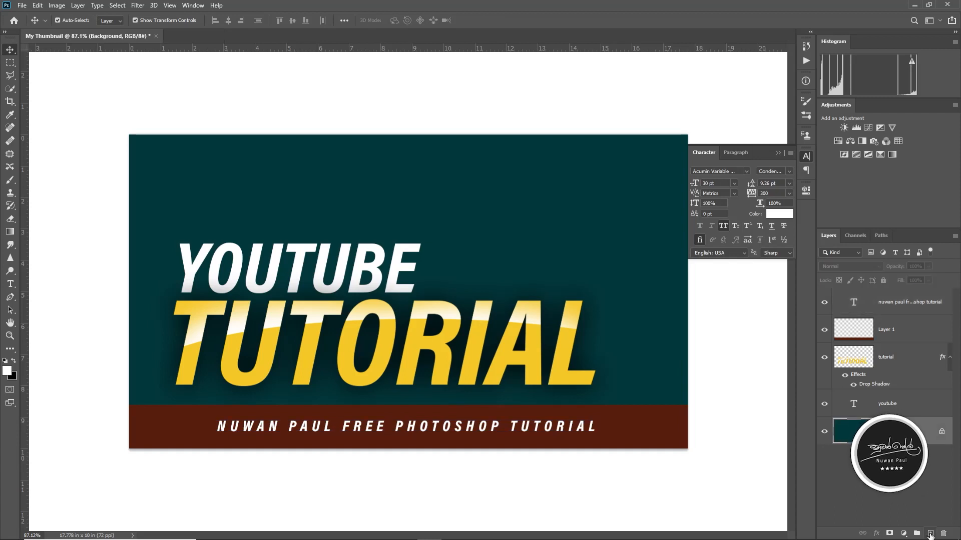
pyautogui.click(930, 533)
pyautogui.click(10, 349)
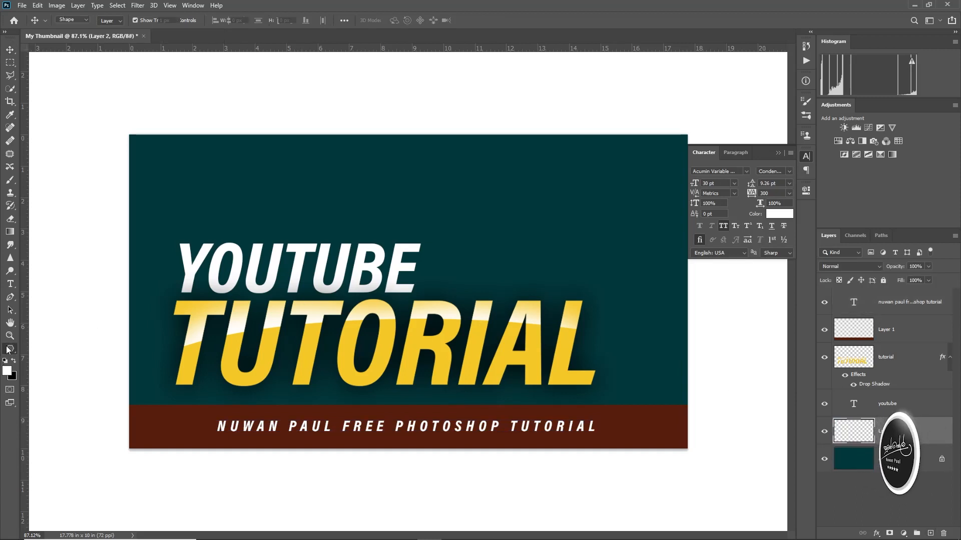
pyautogui.click(9, 349)
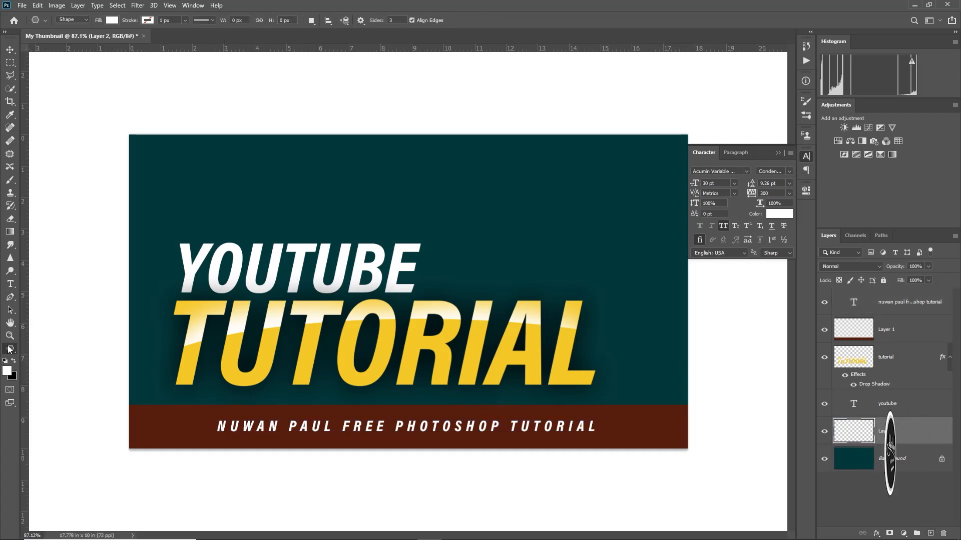
pyautogui.click(7, 370)
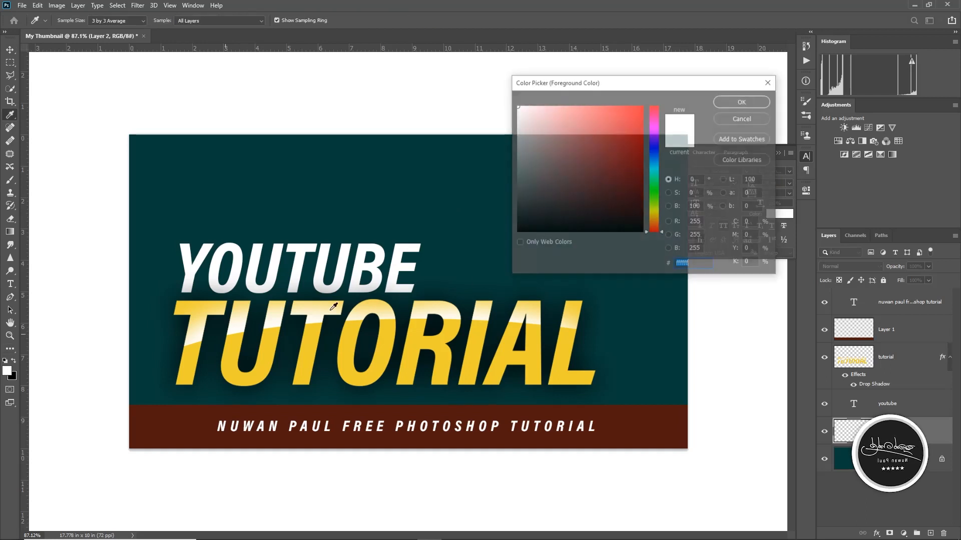
pyautogui.click(653, 170)
pyautogui.click(595, 149)
pyautogui.moveTo(596, 149); pyautogui.dragTo(575, 145)
pyautogui.click(749, 103)
# Step: Draw a triangle about 645 by 687 px across the canvas's upper edge, shift it slightly down and right, and set its opacity to 42%
pyautogui.moveTo(415, 123); pyautogui.dragTo(524, 259)
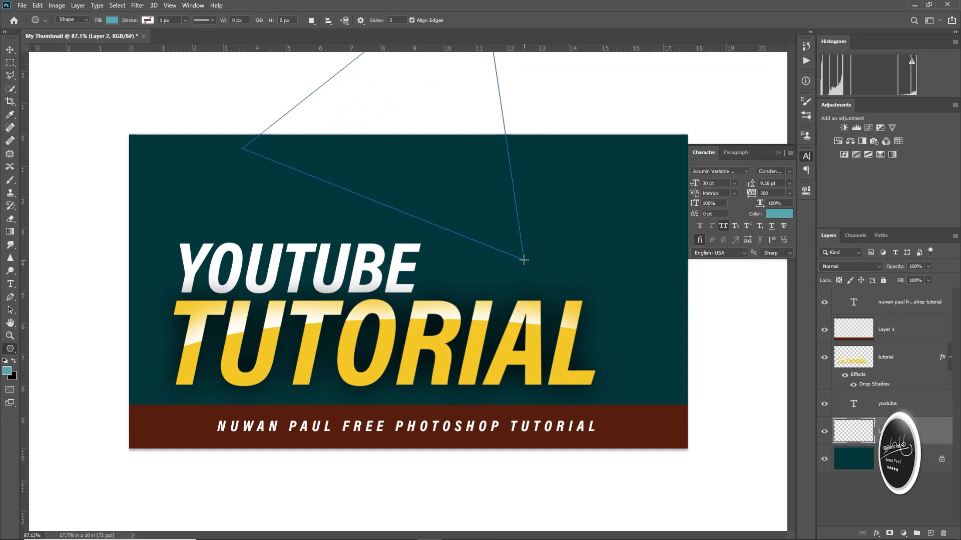
pyautogui.press('v')
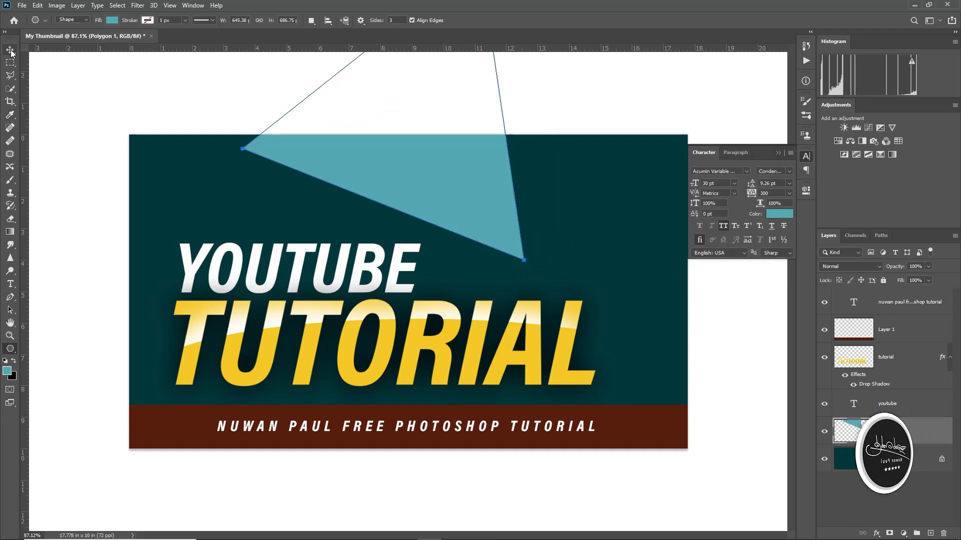
pyautogui.moveTo(418, 185); pyautogui.dragTo(433, 212)
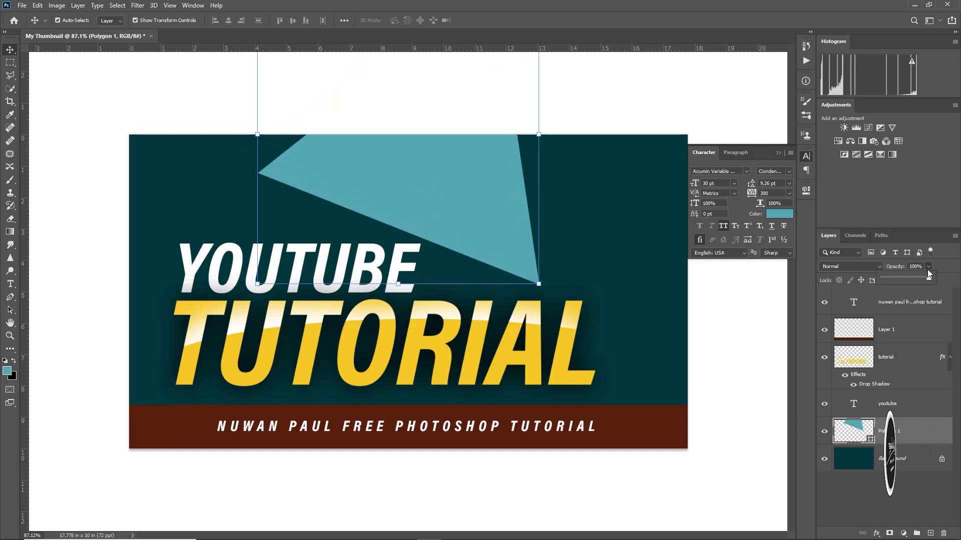
pyautogui.moveTo(923, 278); pyautogui.dragTo(903, 279)
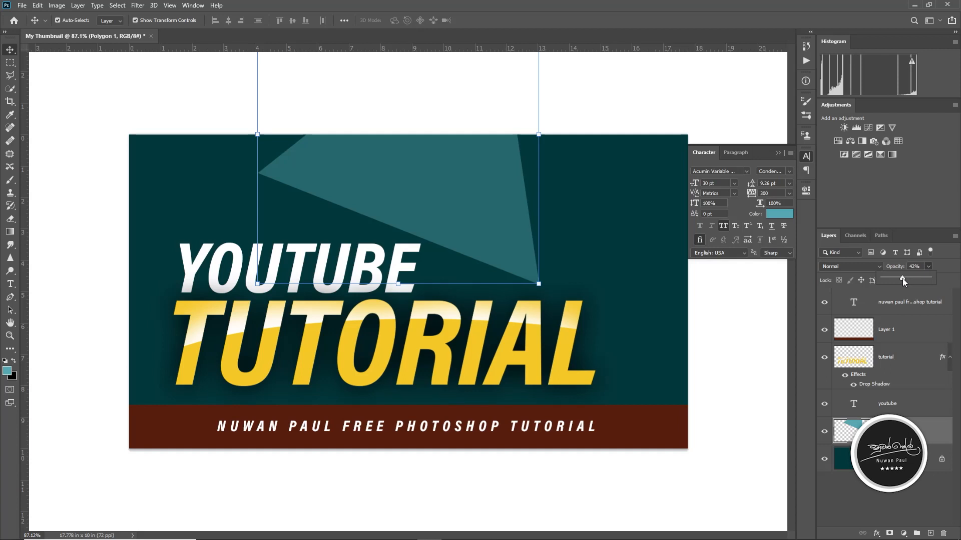
# Step: Duplicate the translucent triangle, place the copy at the canvas's right edge and rotate it to point down toward the strip
pyautogui.moveTo(488, 225); pyautogui.dragTo(610, 283)
pyautogui.moveTo(685, 388); pyautogui.dragTo(666, 195)
pyautogui.press('Return')
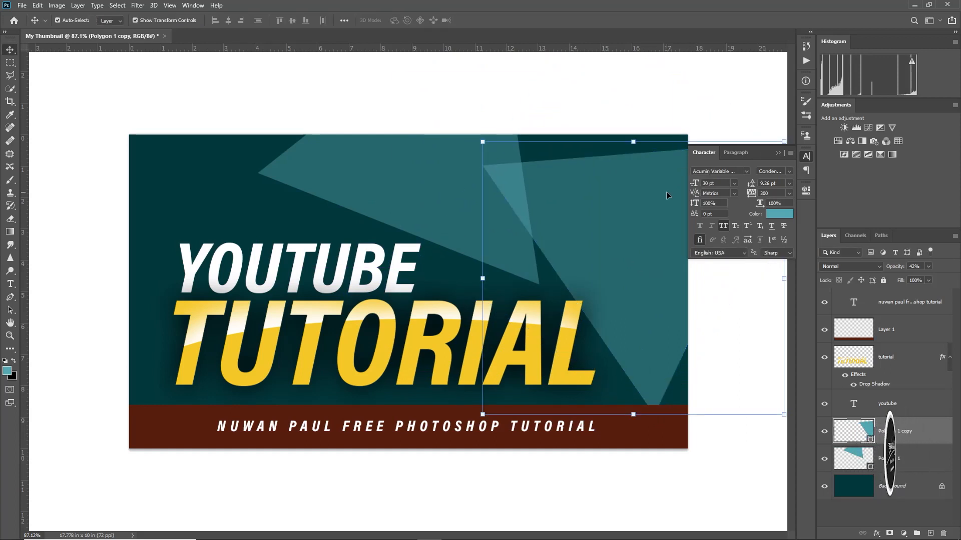
# Step: Add two more triangle copies behind the text, one at the canvas's upper left and one rotated at the lower left
pyautogui.moveTo(633, 219); pyautogui.dragTo(253, 135)
pyautogui.keyDown('alt'); pyautogui.moveTo(258, 220); pyautogui.dragTo(434, 315); pyautogui.keyUp('alt')
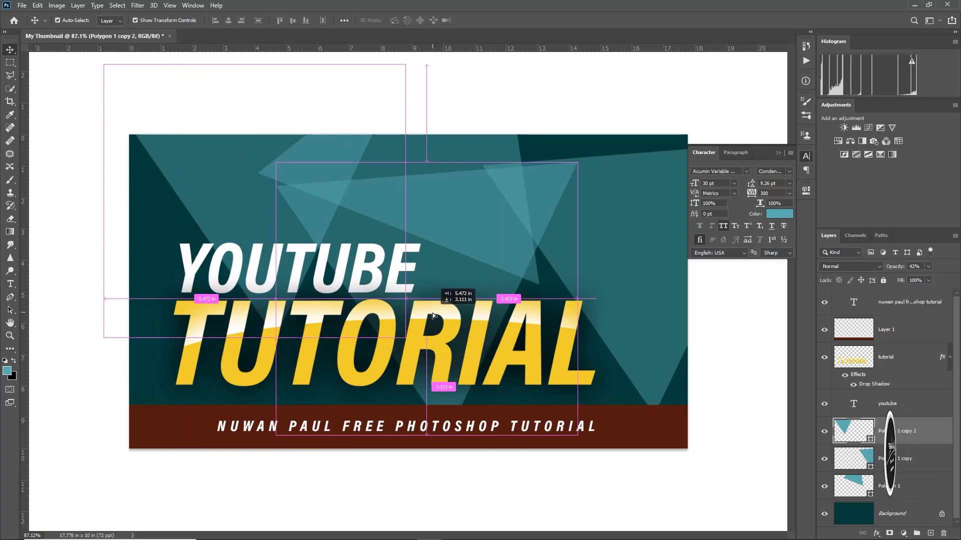
pyautogui.moveTo(433, 315); pyautogui.dragTo(404, 434)
pyautogui.moveTo(550, 278); pyautogui.dragTo(263, 298)
pyautogui.moveTo(334, 403); pyautogui.dragTo(212, 392)
pyautogui.press('Return')
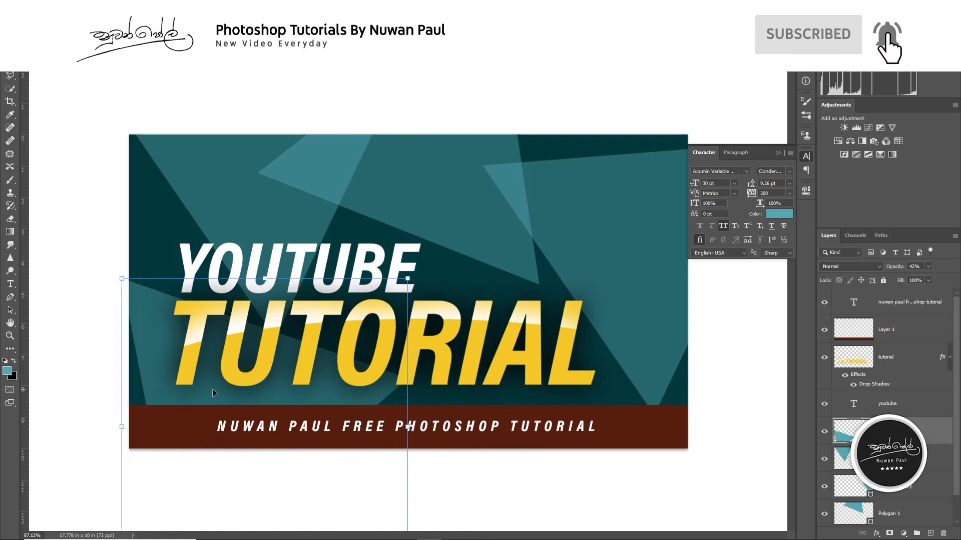
# Step: Create a new layer above the strip's text and make a small rectangular selection in the canvas's upper-right corner
pyautogui.click(778, 153)
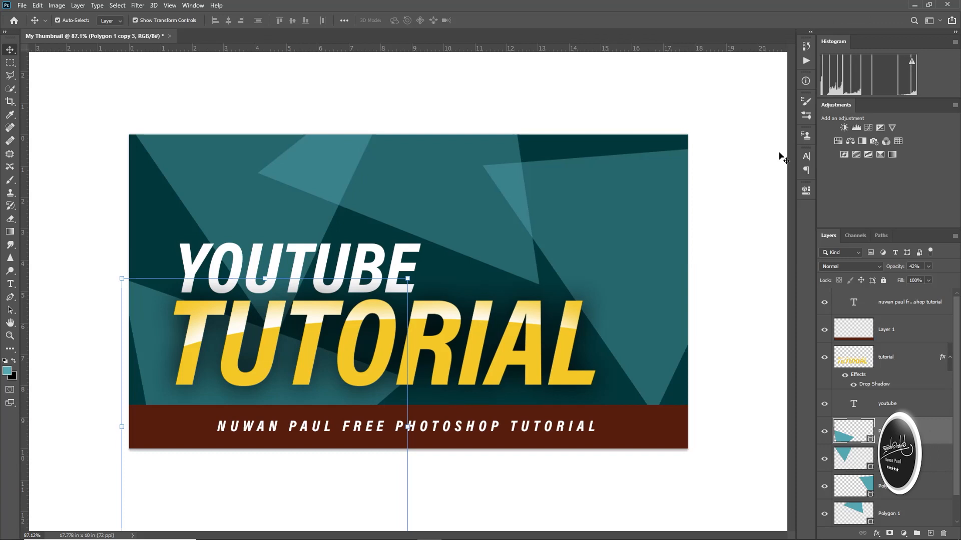
pyautogui.press('z')
pyautogui.moveTo(540, 271); pyautogui.dragTo(532, 264)
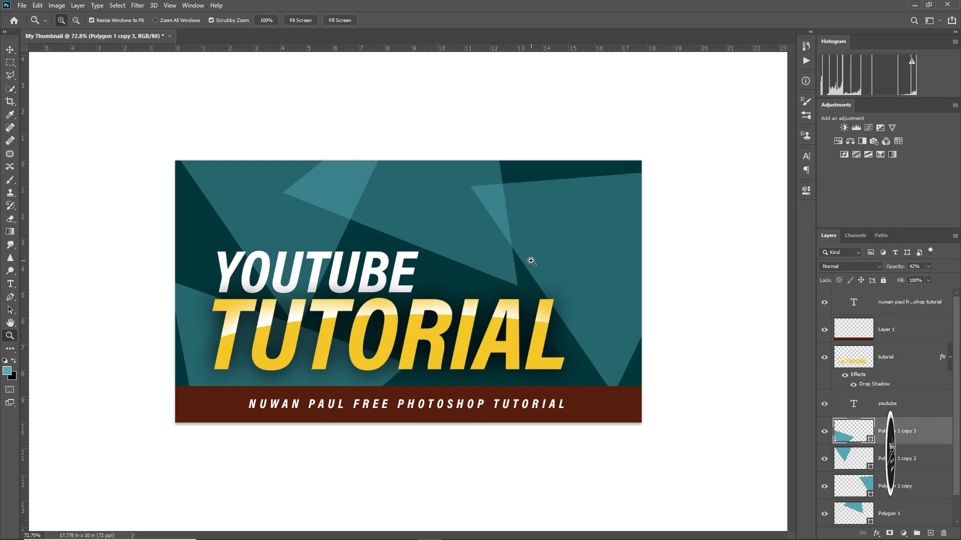
pyautogui.click(912, 305)
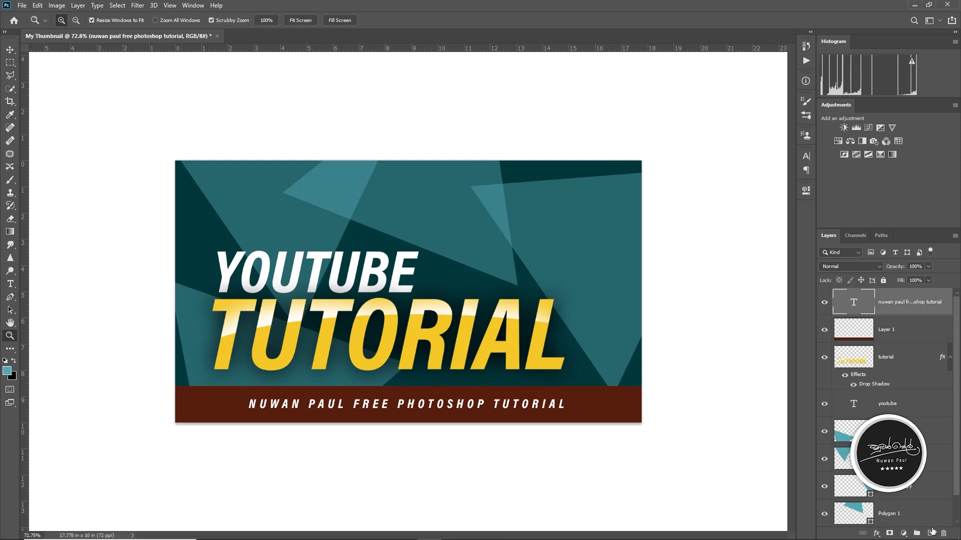
pyautogui.hotkey('ctrl', 'shift', 'alt', 'n')
pyautogui.press('m')
pyautogui.moveTo(528, 161); pyautogui.dragTo(642, 200)
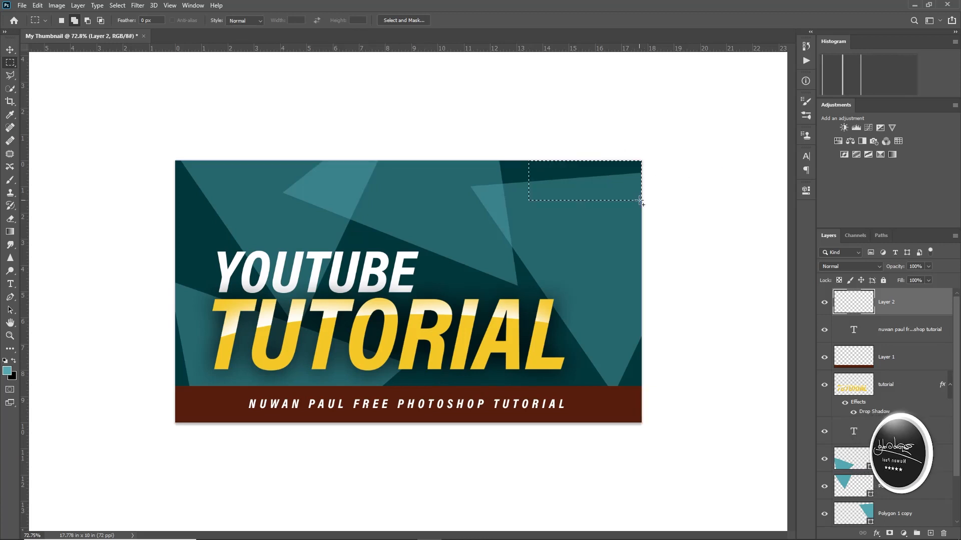
# Step: Set the background color to red d03232, fill the corner selection with it on the new layer, and deselect
pyautogui.click(11, 376)
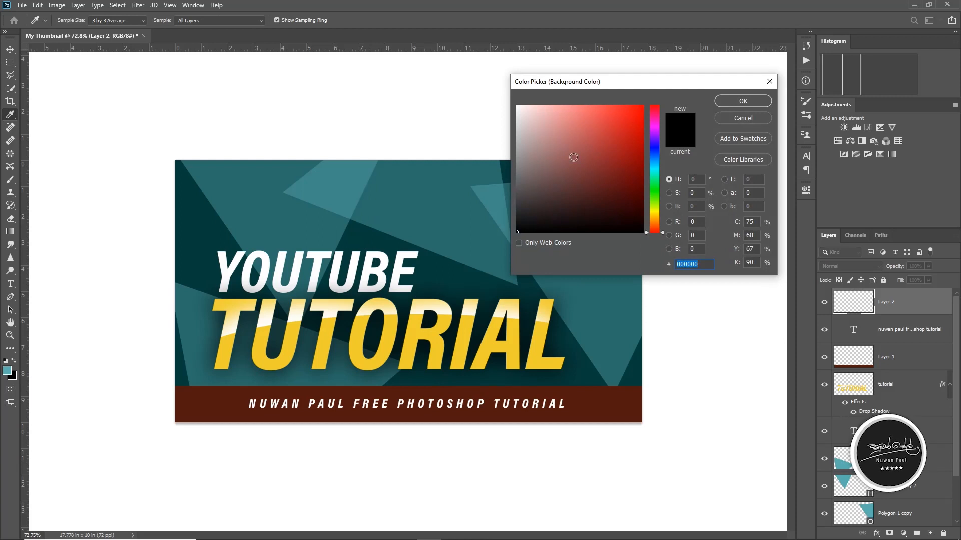
pyautogui.click(606, 119)
pyautogui.click(612, 129)
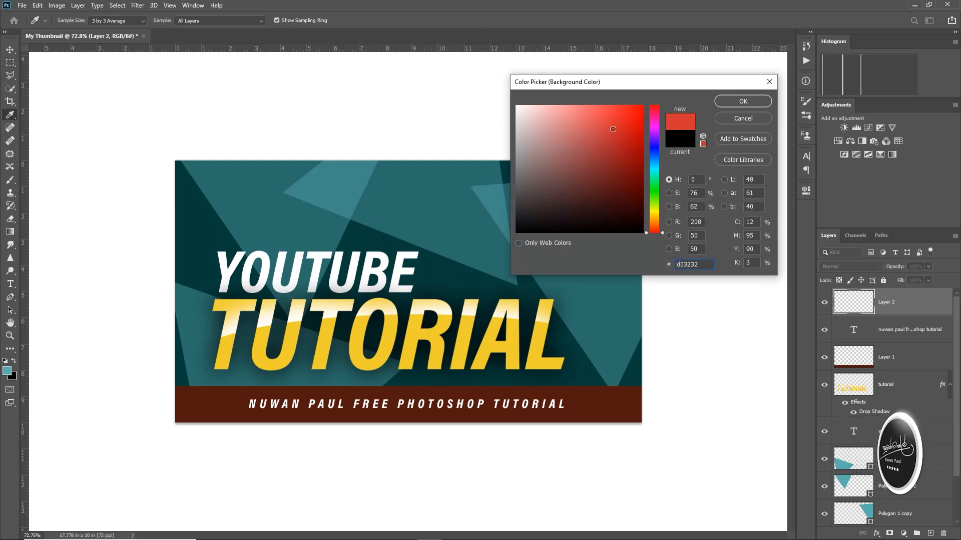
pyautogui.click(731, 102)
pyautogui.hotkey('ctrl', 'BackSpace')
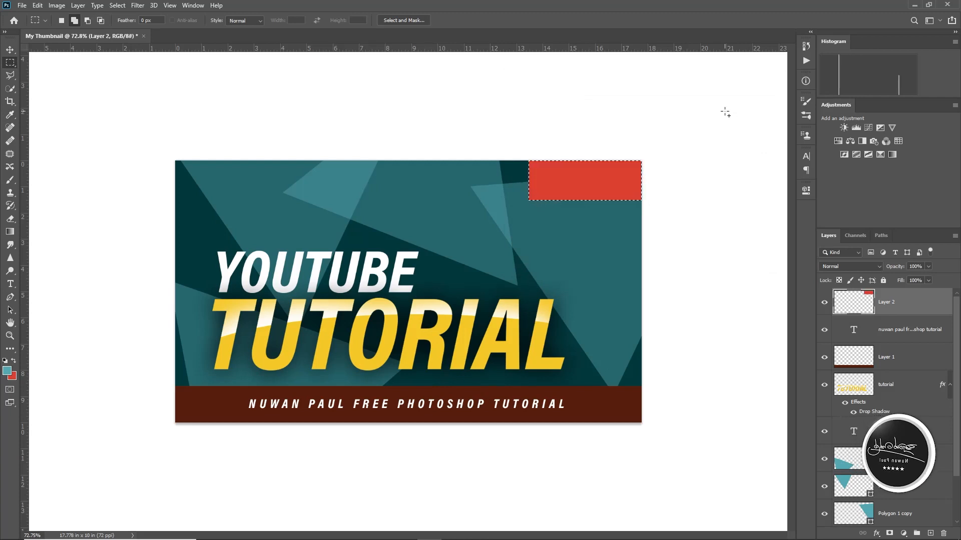
pyautogui.hotkey('ctrl', 'd')
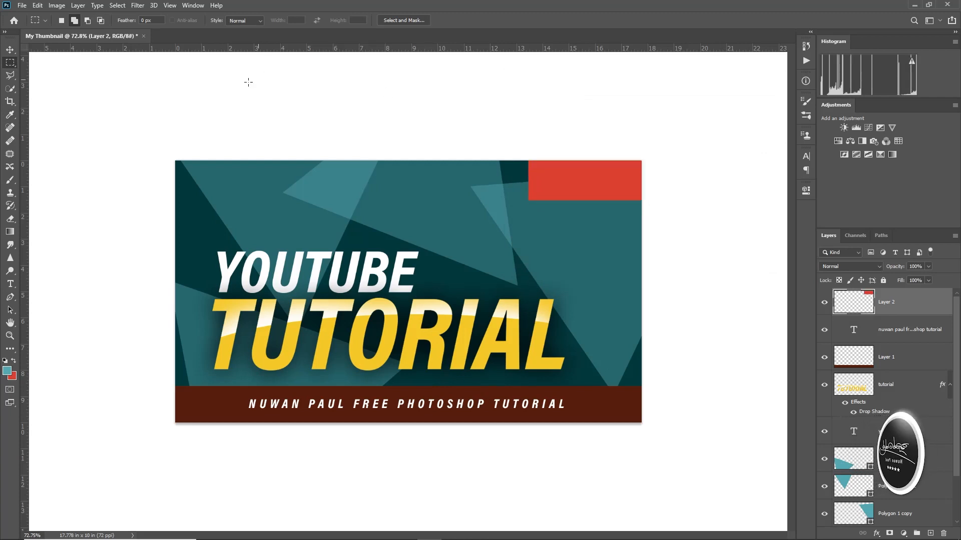
# Step: Duplicate the YOUTUBE title text, bring the copy to the front, and scale it to 36.67% inside the red corner rectangle
pyautogui.click(10, 50)
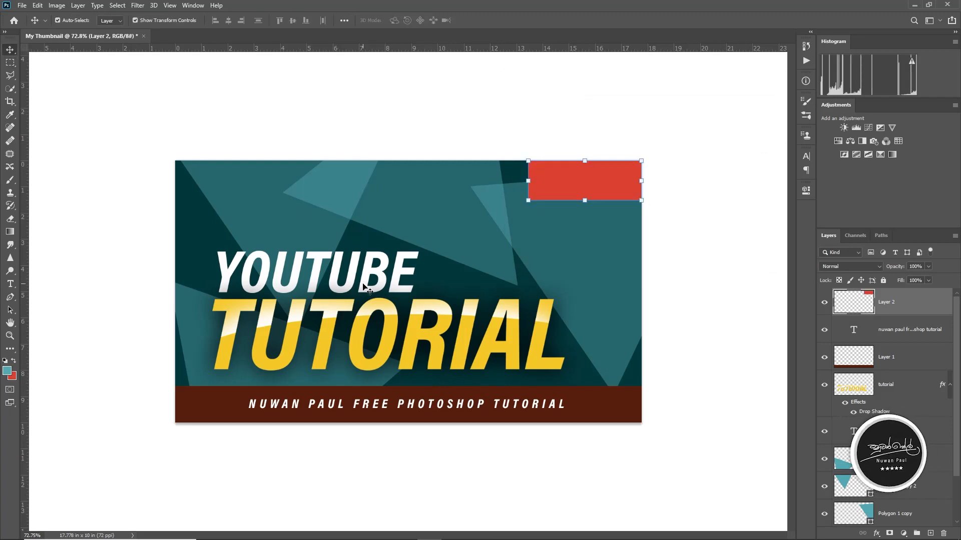
pyautogui.moveTo(364, 287); pyautogui.dragTo(564, 182)
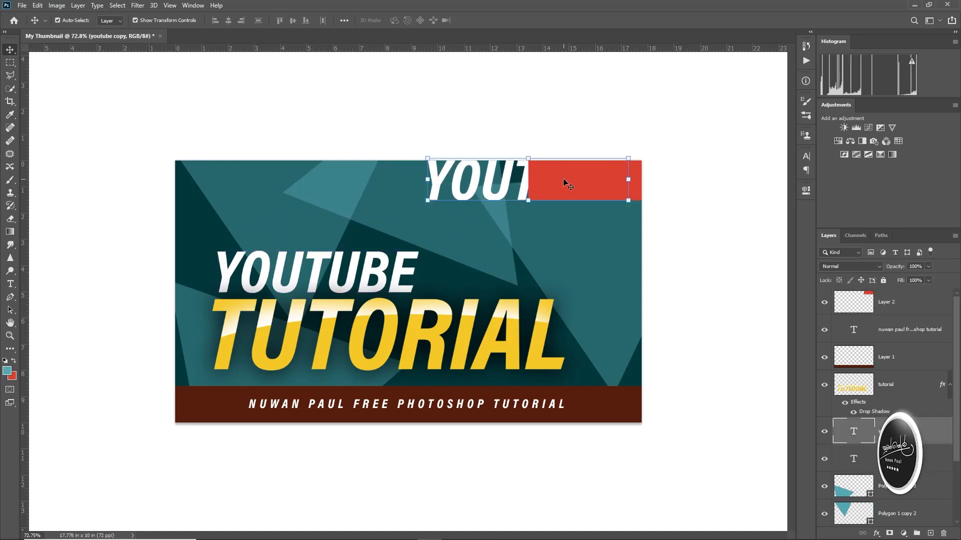
pyautogui.hotkey('ctrl', 'shift', ']')
pyautogui.moveTo(425, 160); pyautogui.dragTo(511, 171)
pyautogui.moveTo(716, 238); pyautogui.dragTo(603, 186)
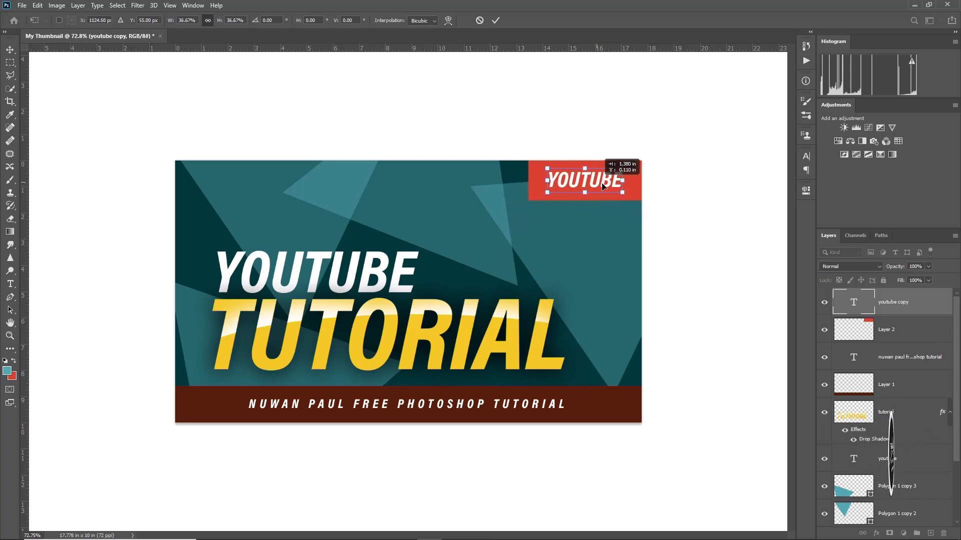
pyautogui.press('Return')
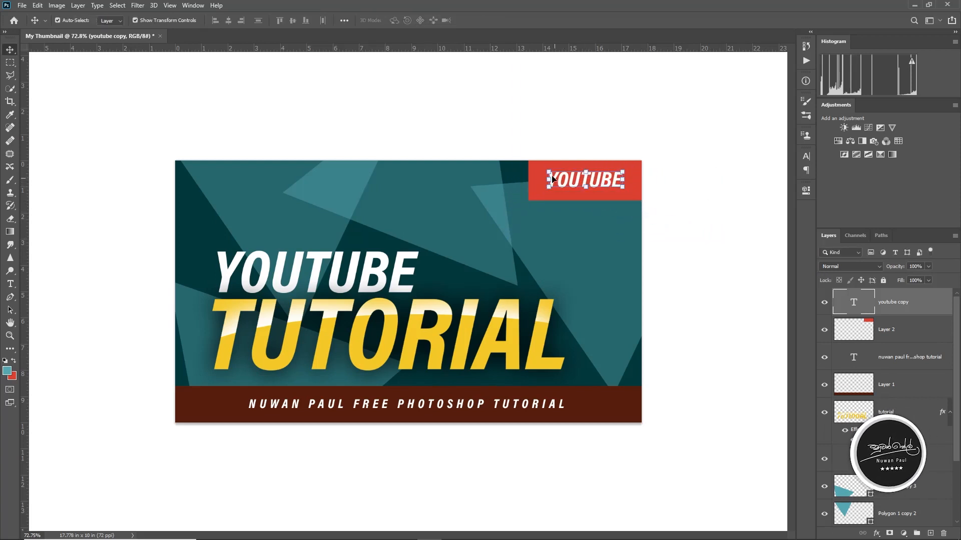
# Step: Replace the text on the red corner rectangle with NEW
pyautogui.press('t')
pyautogui.moveTo(546, 181); pyautogui.dragTo(627, 188)
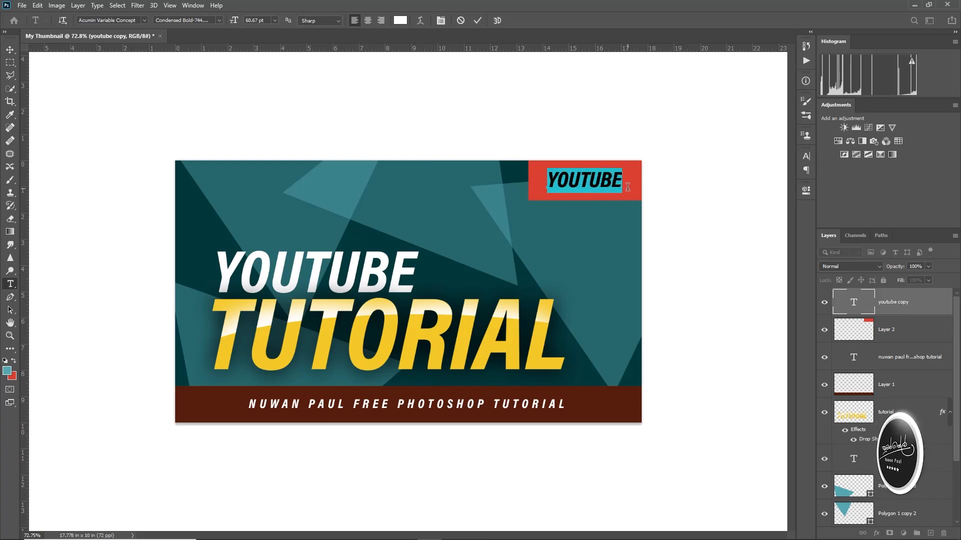
pyautogui.write('NEW')
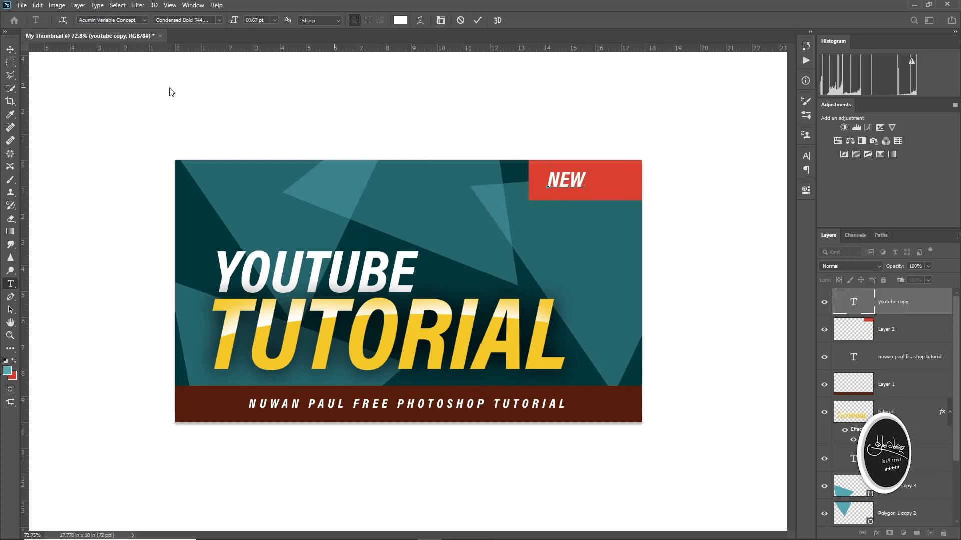
# Step: Enlarge the NEW text to about 155% and shift it toward the canvas's right edge within the red rectangle
pyautogui.click(10, 49)
pyautogui.moveTo(587, 189); pyautogui.dragTo(607, 203)
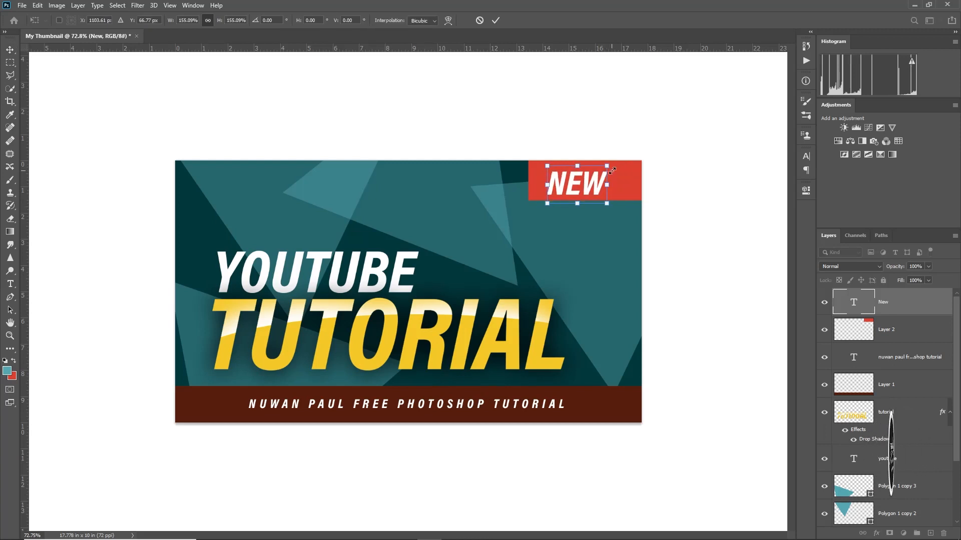
pyautogui.moveTo(592, 194); pyautogui.dragTo(613, 191)
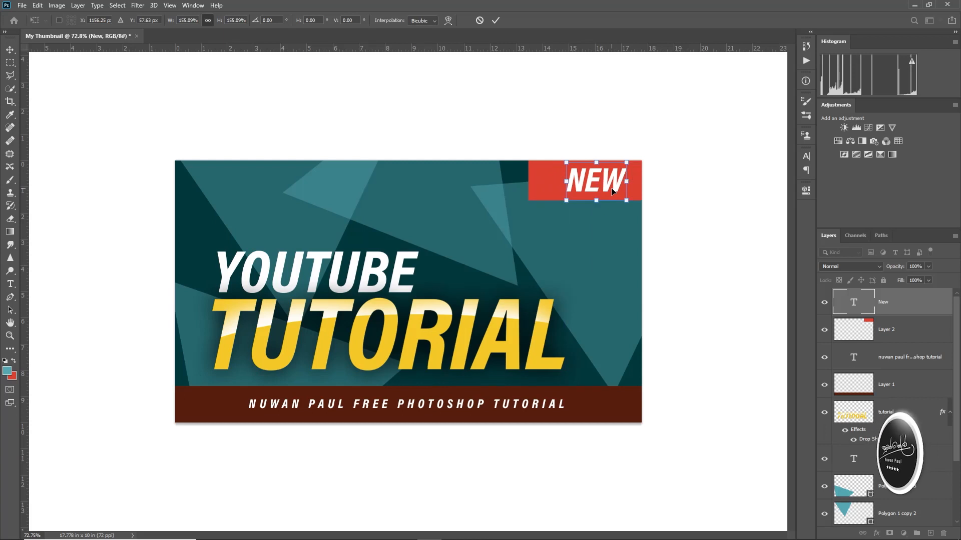
pyautogui.press('Return')
# Step: Narrow the red rectangle from its left side to about 80% width so it fits evenly around the NEW text
pyautogui.click(542, 186)
pyautogui.moveTo(528, 181); pyautogui.dragTo(552, 180)
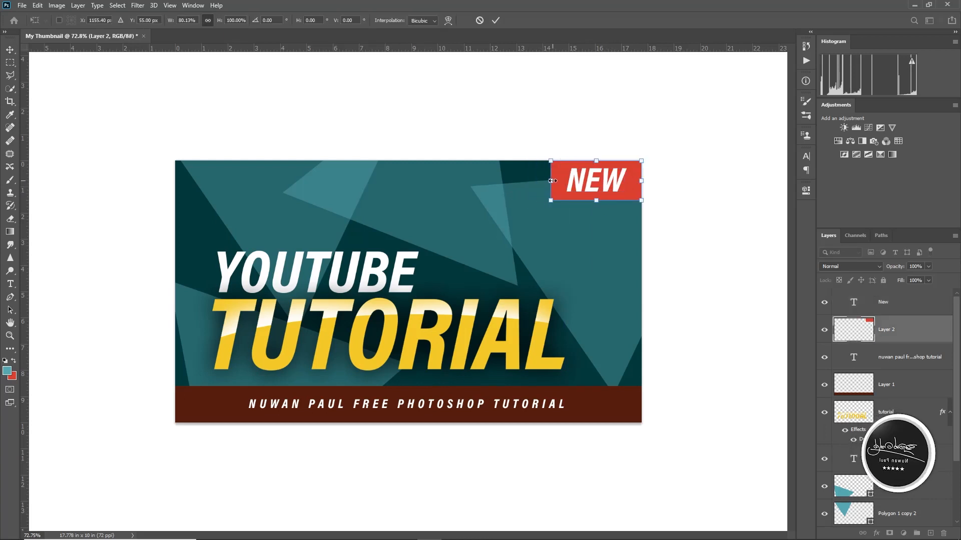
pyautogui.press('Return')
pyautogui.press('z')
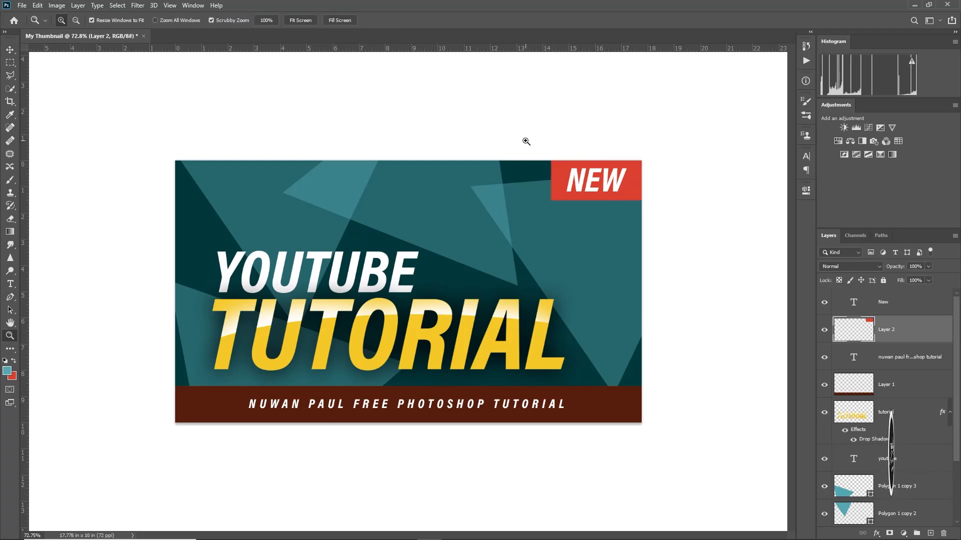